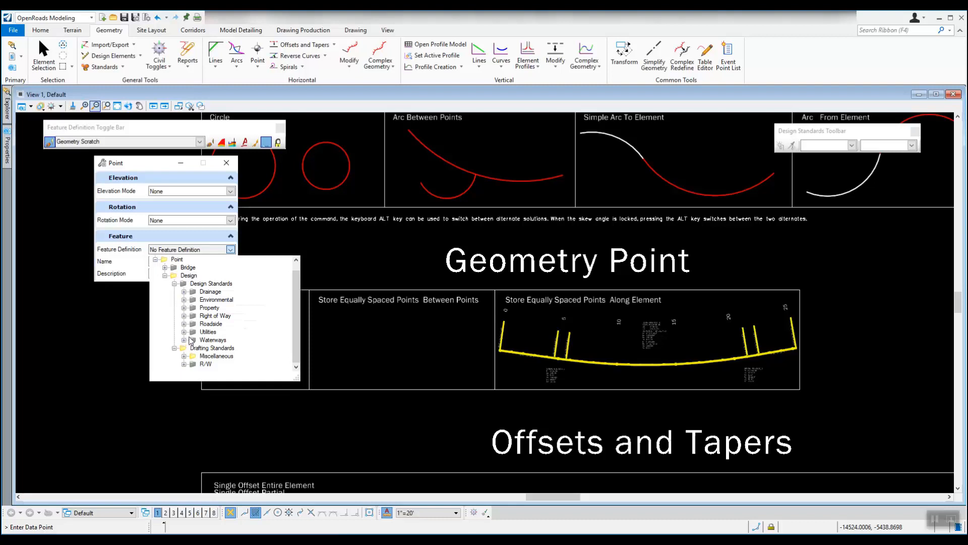
# - Examine the point feature definitions in the Roadside, Right of Way and Property folders of Design Standards
pyautogui.click(185, 324)
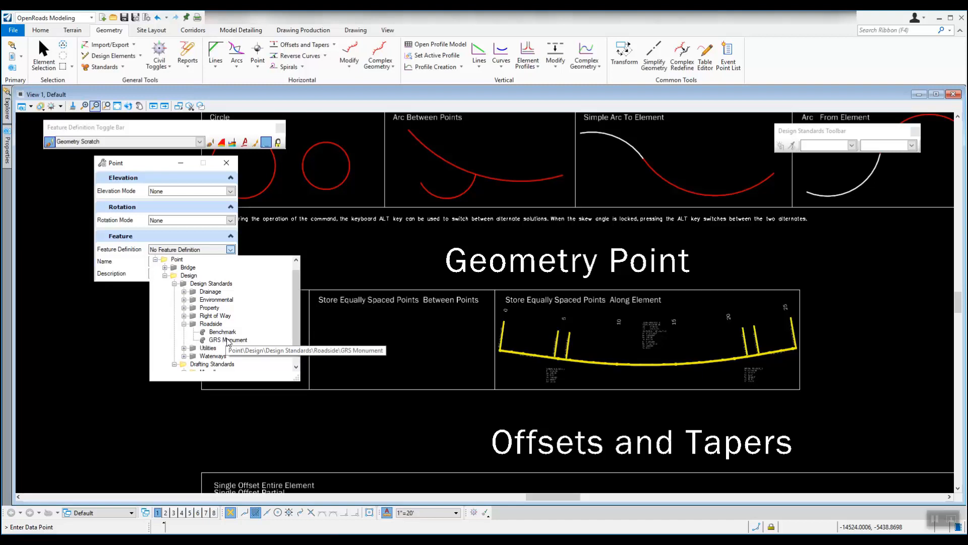
pyautogui.click(184, 316)
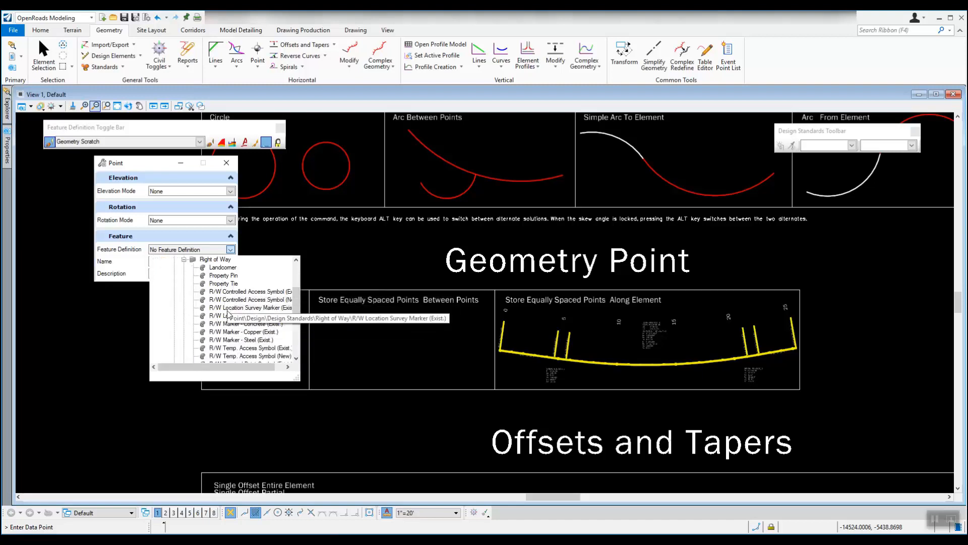
pyautogui.scroll(2, 197, 310)
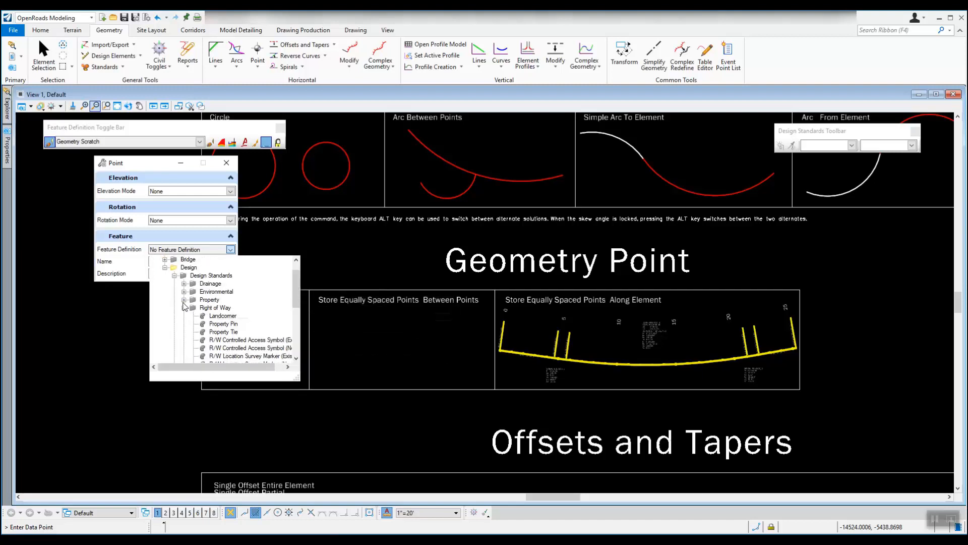
pyautogui.click(184, 300)
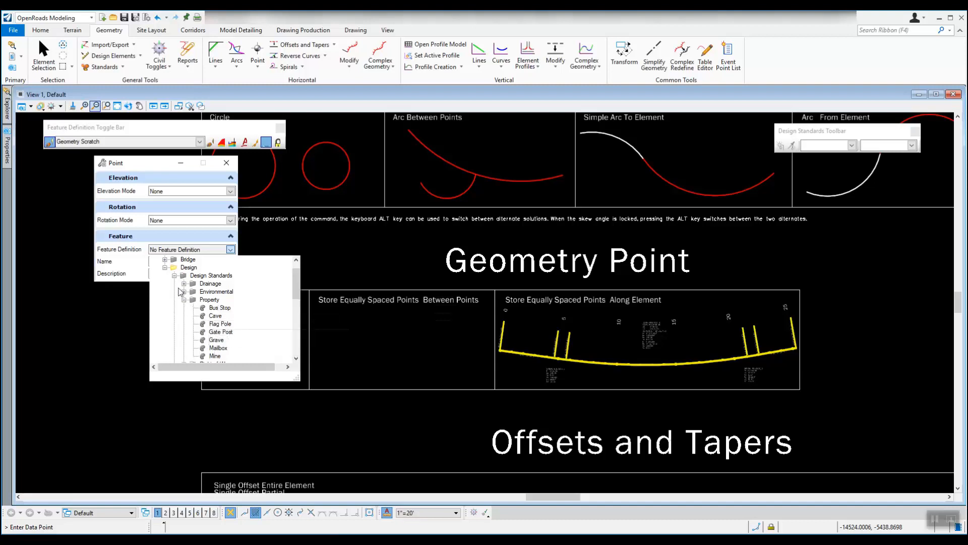
pyautogui.click(184, 300)
pyautogui.click(184, 308)
pyautogui.scroll(1, 187, 321)
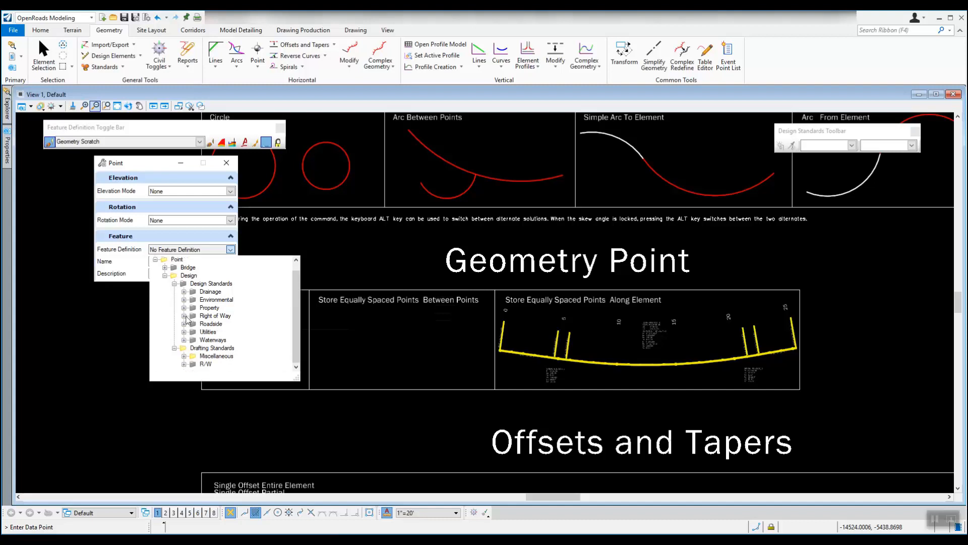
# - Examine the point feature definitions under Drafting Standards, covering the Miscellaneous folder and the Parcels folder in R/W
pyautogui.click(184, 356)
pyautogui.scroll(-1, 235, 346)
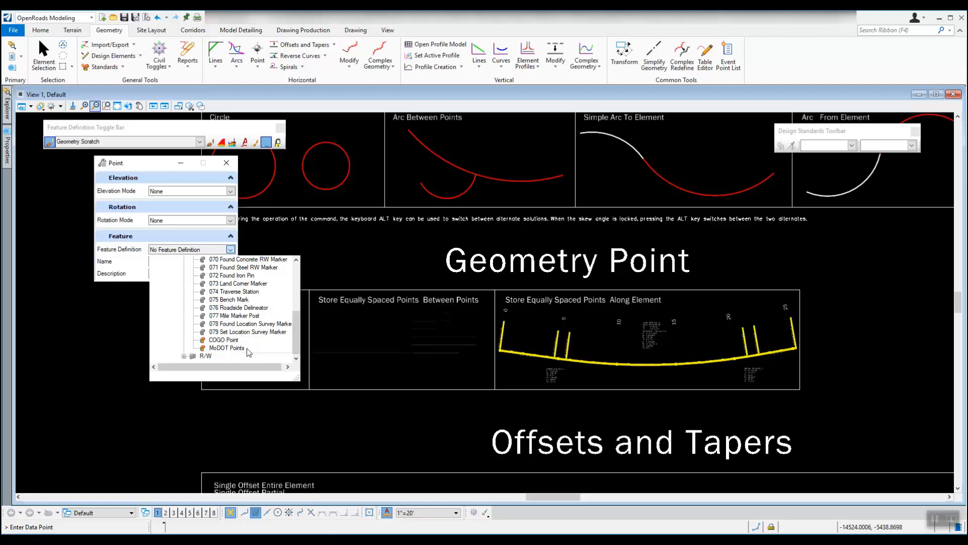
pyautogui.scroll(2, 237, 289)
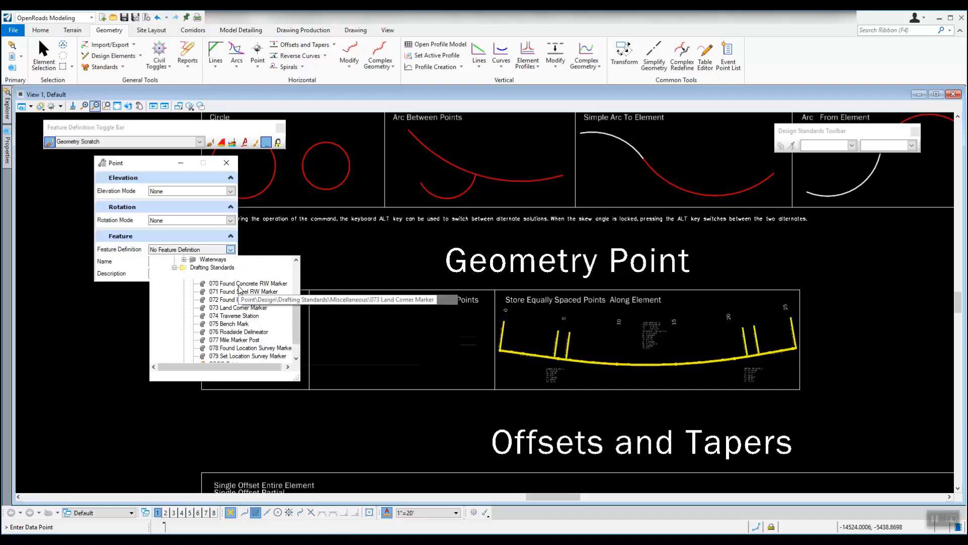
pyautogui.scroll(-2, 236, 289)
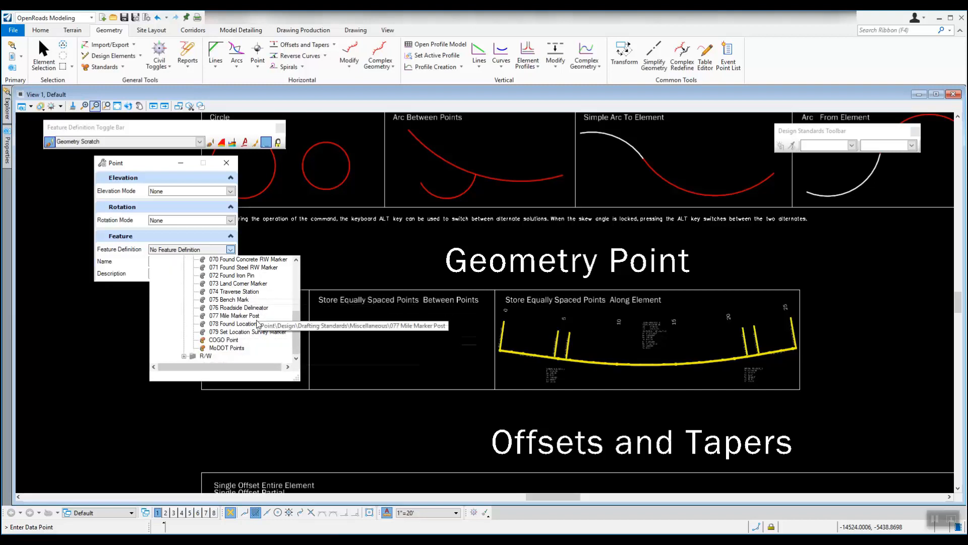
pyautogui.click(185, 357)
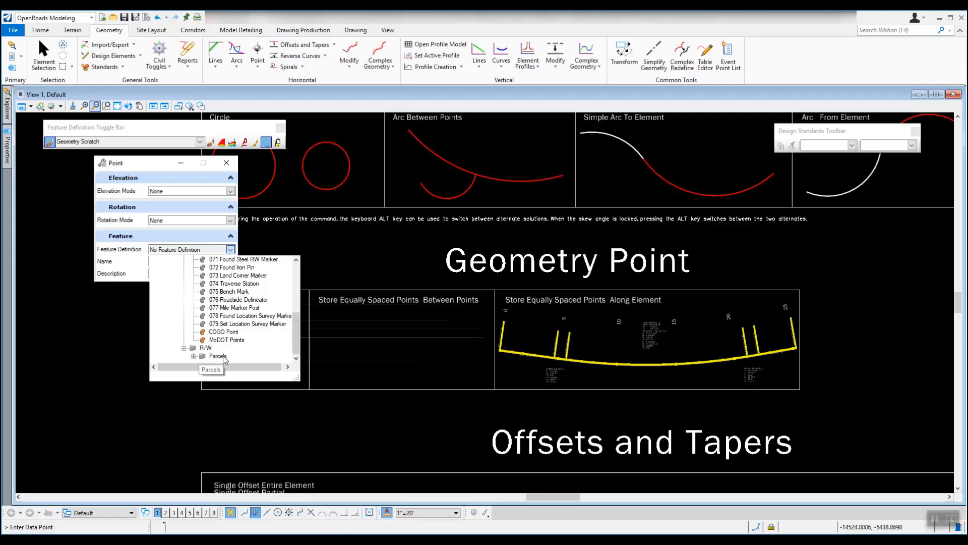
pyautogui.click(193, 356)
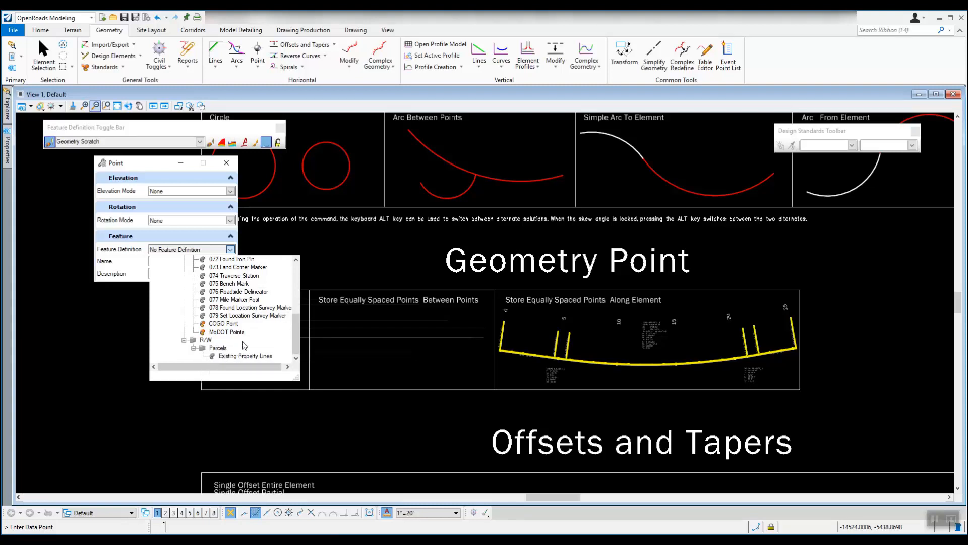
pyautogui.scroll(3, 249, 330)
pyautogui.scroll(-2, 249, 328)
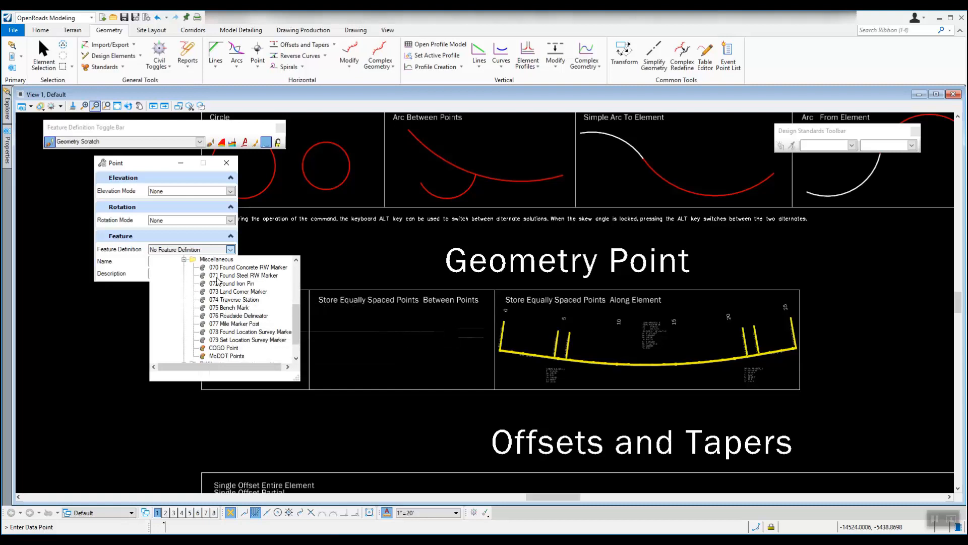
pyautogui.scroll(3, 227, 293)
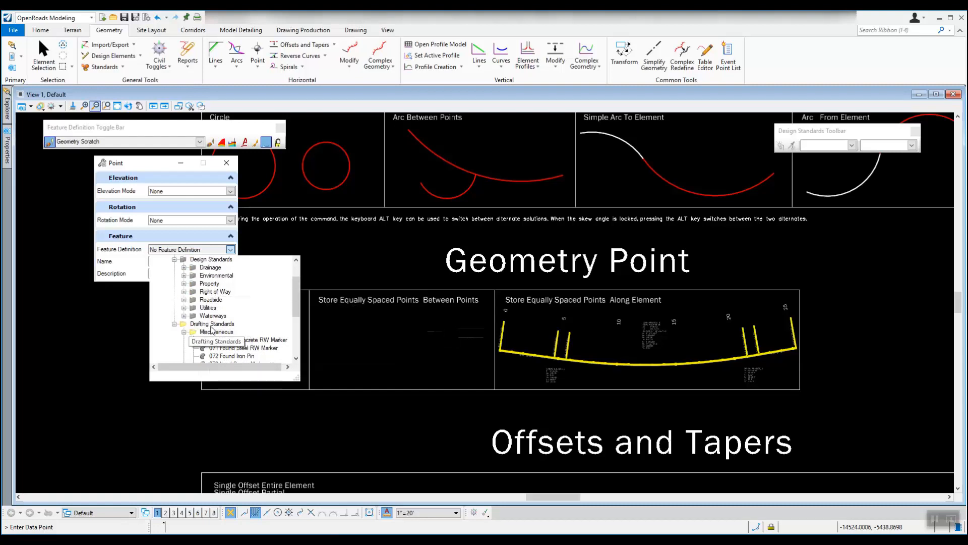
pyautogui.scroll(-2, 214, 328)
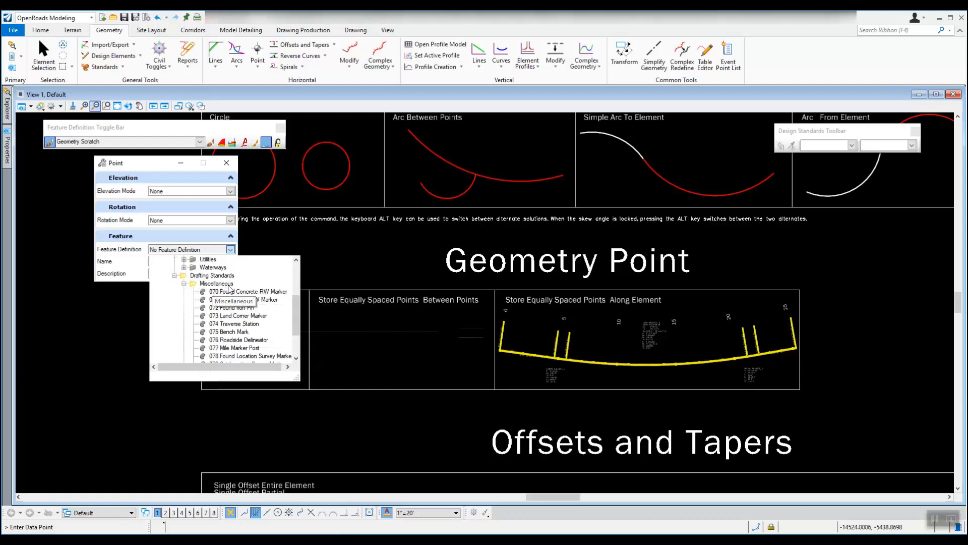
pyautogui.scroll(-2, 230, 288)
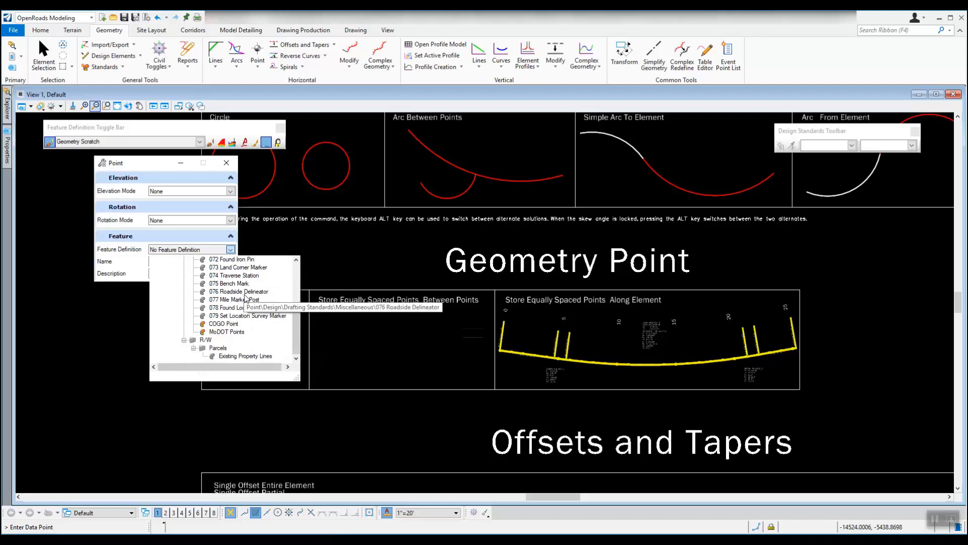
# - Place a point with the COGO Point feature definition, name 100 and description COGO Point 100 in the Point cell
pyautogui.click(225, 325)
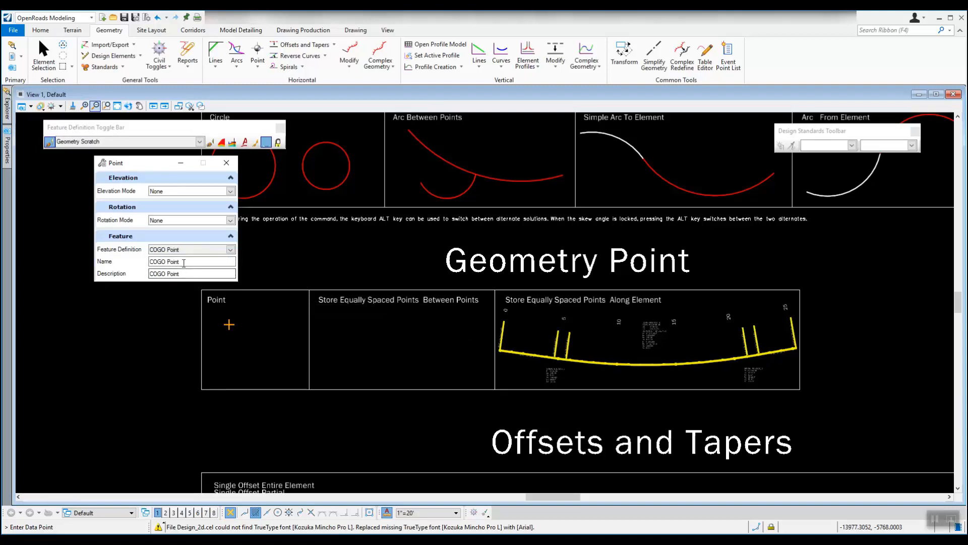
pyautogui.moveTo(180, 262); pyautogui.dragTo(150, 263)
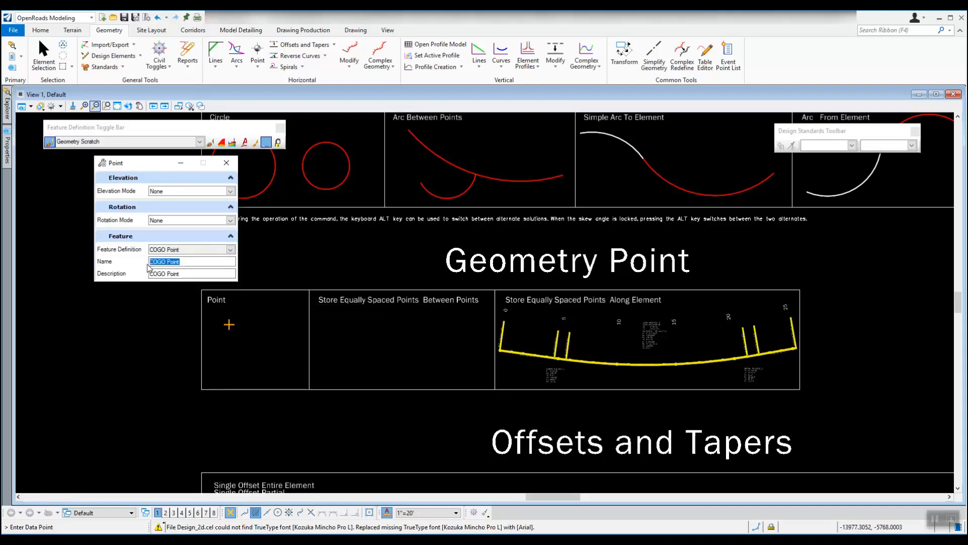
pyautogui.write('100')
pyautogui.click(192, 273)
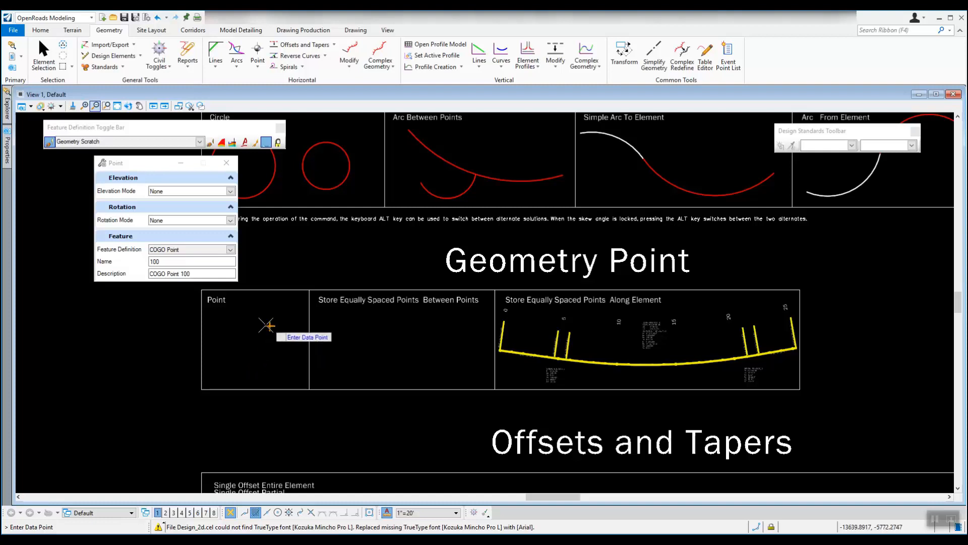
pyautogui.click(238, 307)
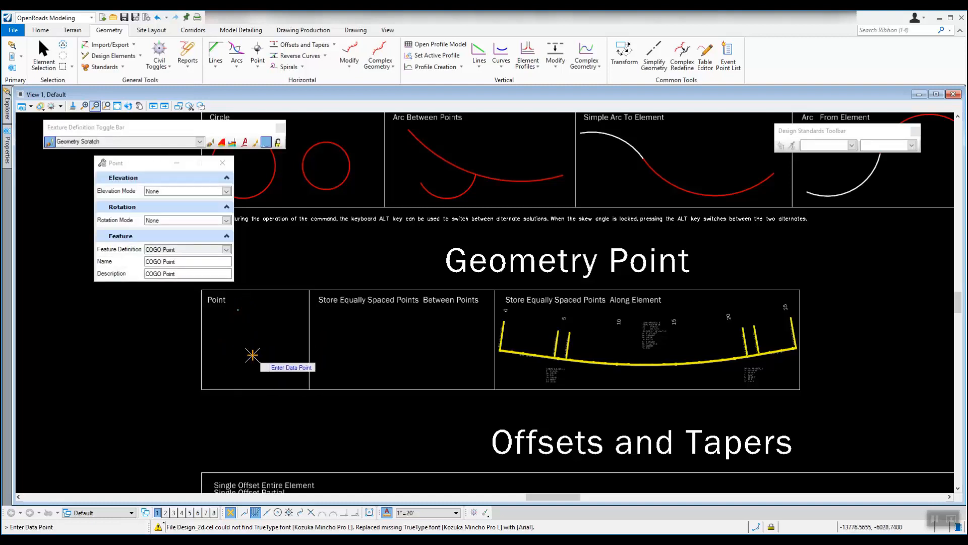
# - Place three more COGO Points around the first one in the Point cell and another on the cell's upper-left corner
pyautogui.scroll(5, 237, 307)
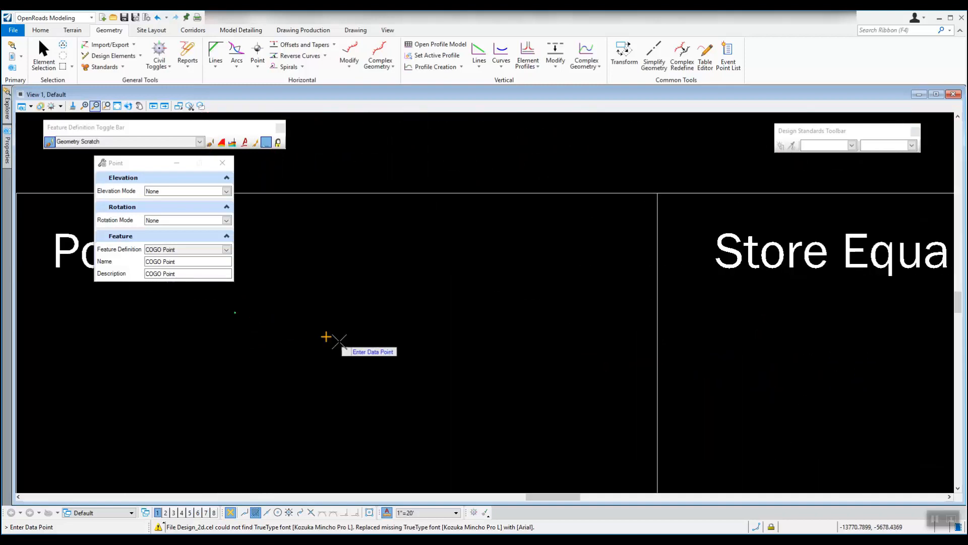
pyautogui.scroll(3, 267, 306)
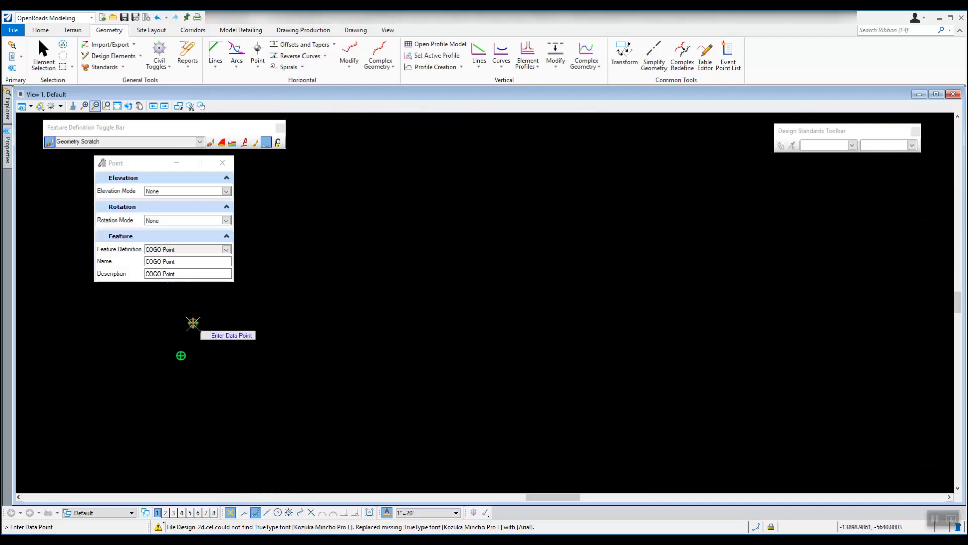
pyautogui.scroll(-4, 190, 339)
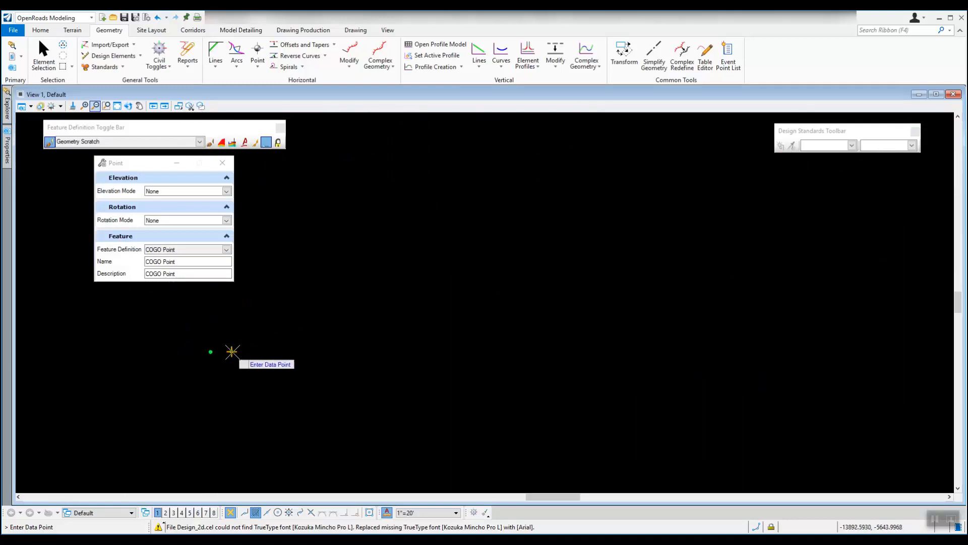
pyautogui.scroll(-3, 276, 366)
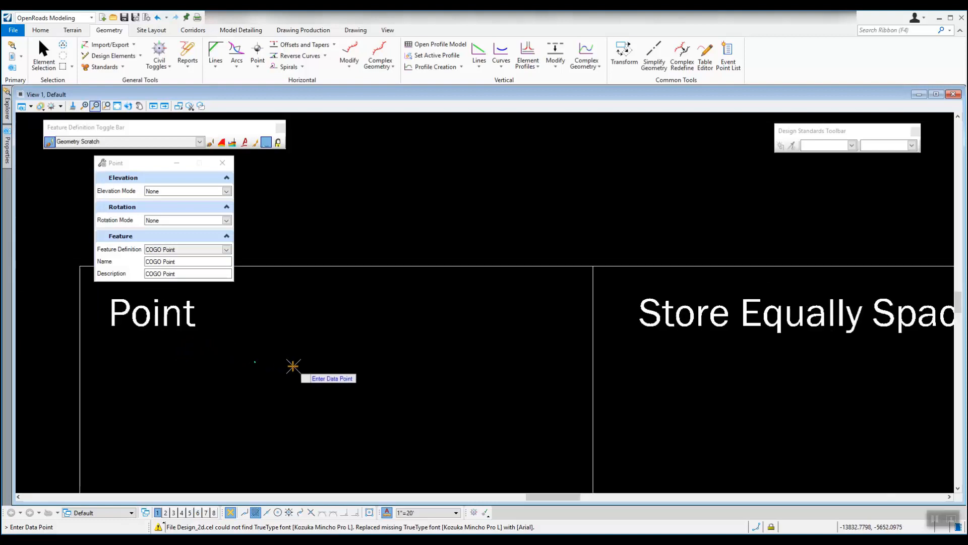
pyautogui.click(218, 402)
pyautogui.click(310, 428)
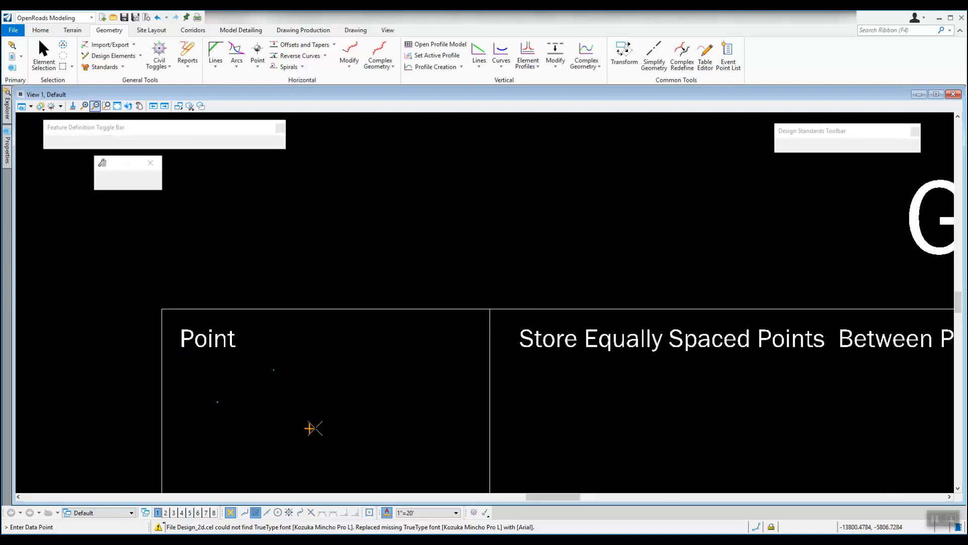
pyautogui.click(341, 375)
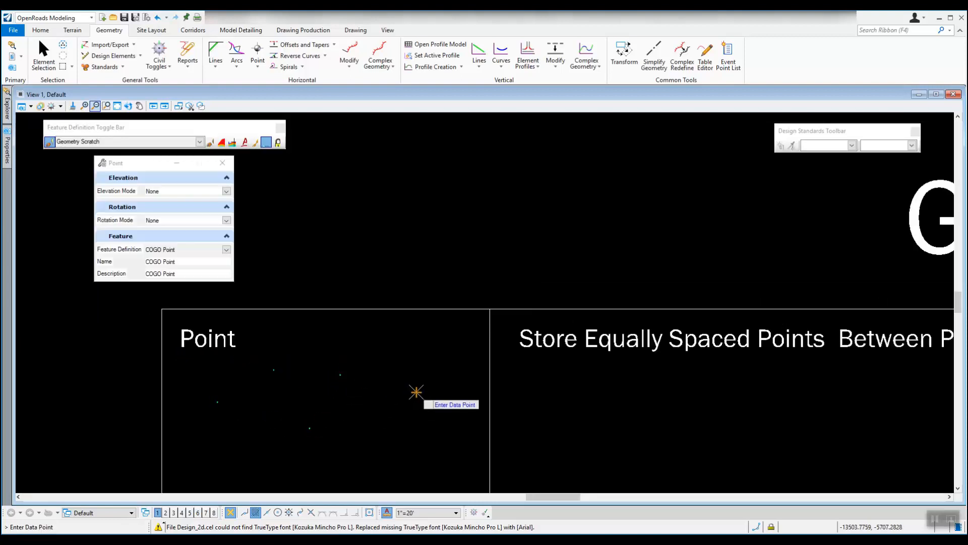
pyautogui.click(161, 308)
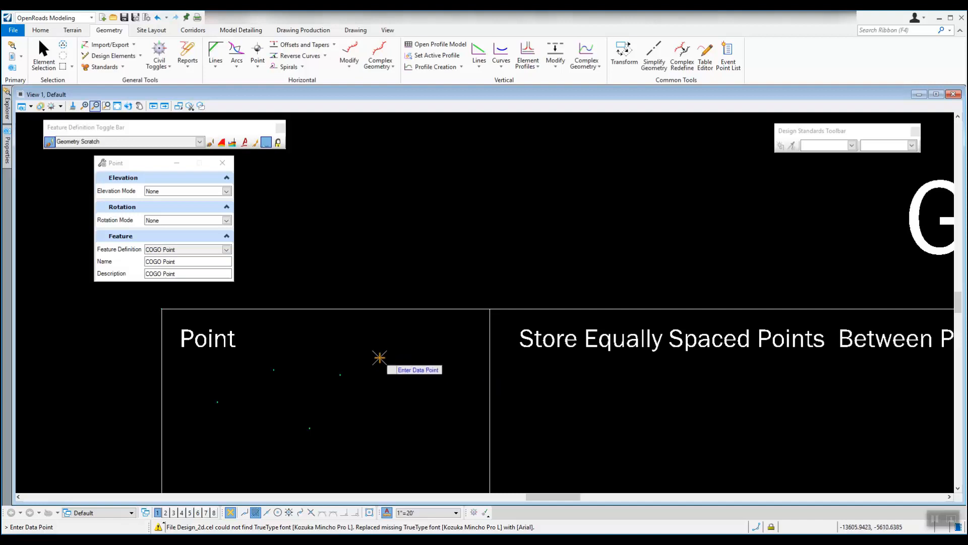
pyautogui.press('Escape')
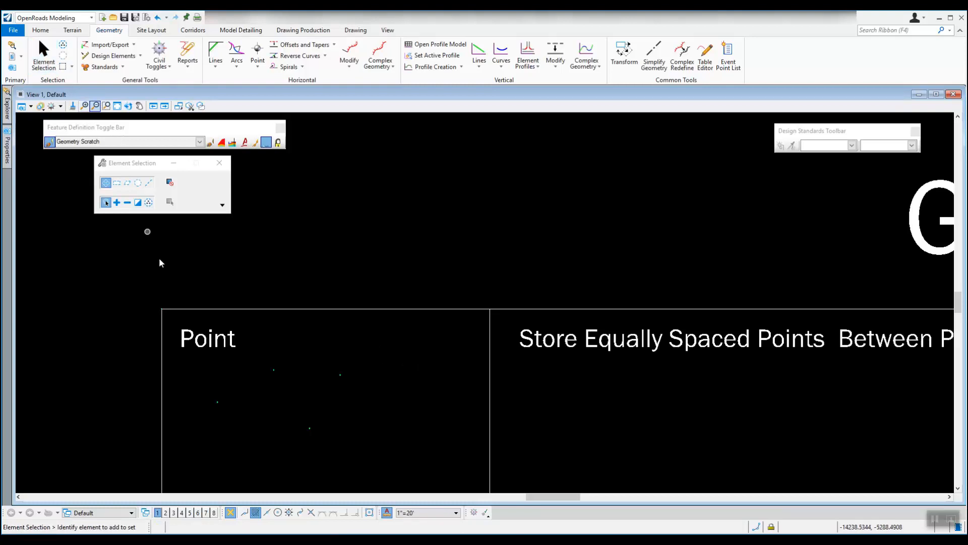
# - Select the leftmost COGO point inside the Point cell and inspect its properties
pyautogui.click(218, 405)
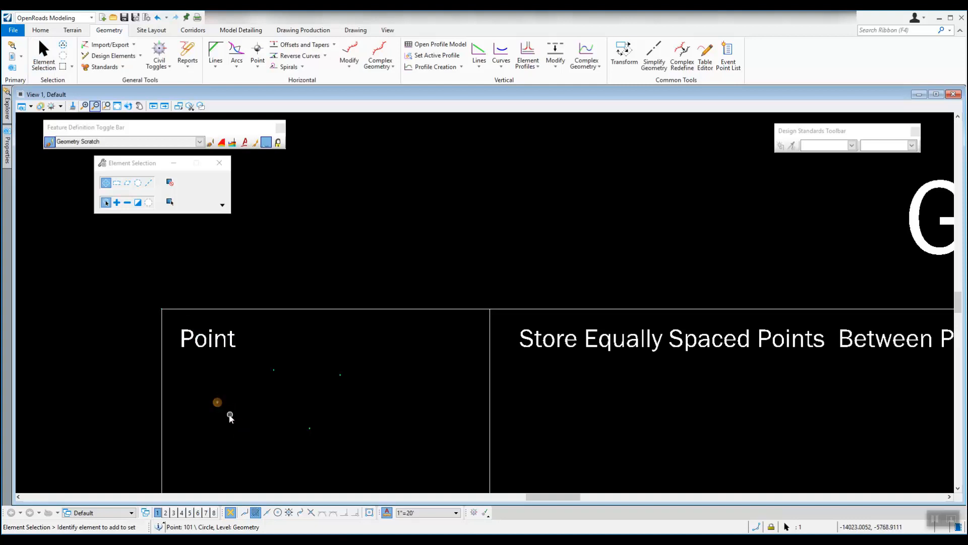
pyautogui.scroll(4, 222, 406)
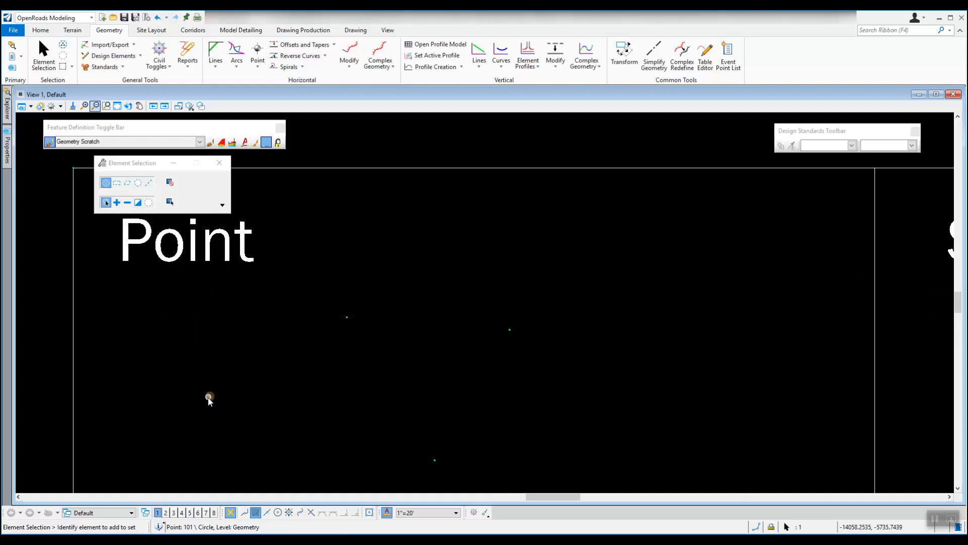
pyautogui.scroll(5, 211, 395)
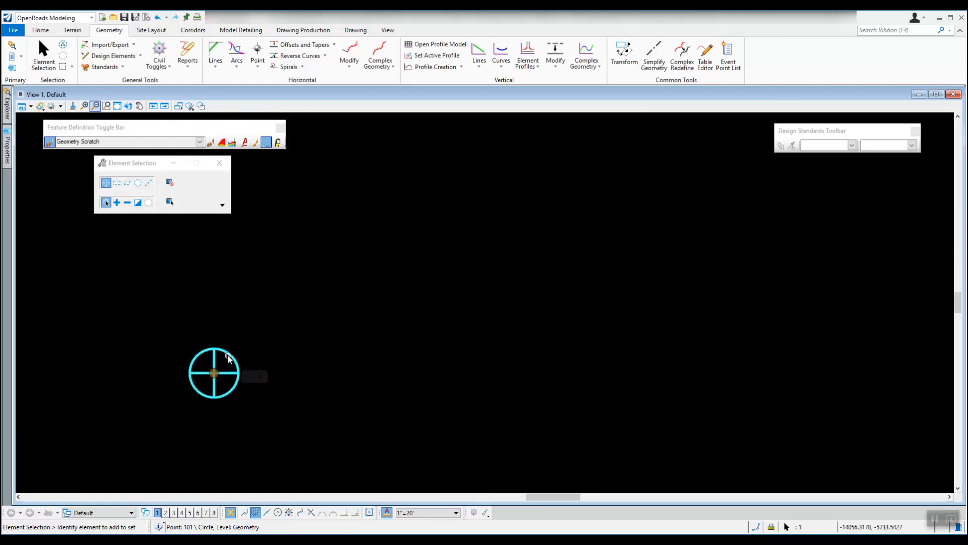
pyautogui.moveTo(238, 373)
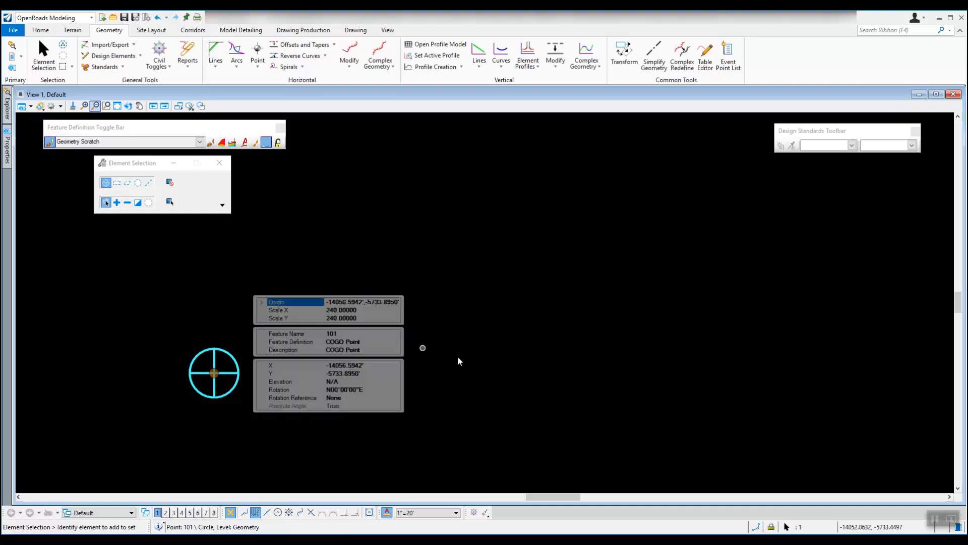
# - Place a COGO Point named 500 with its elevation locked at 800 in the lower-right part of the Point cell
pyautogui.scroll(-17, 484, 362)
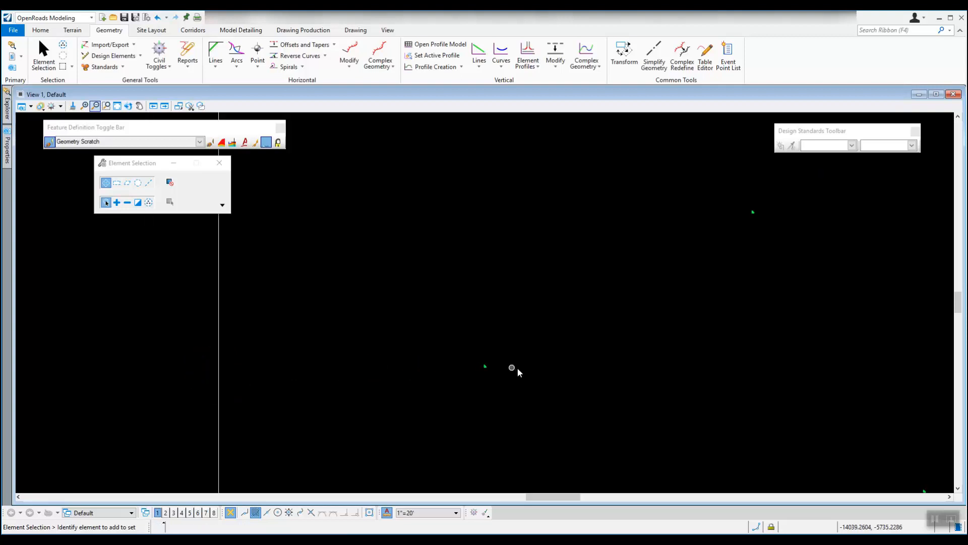
pyautogui.scroll(-5, 594, 390)
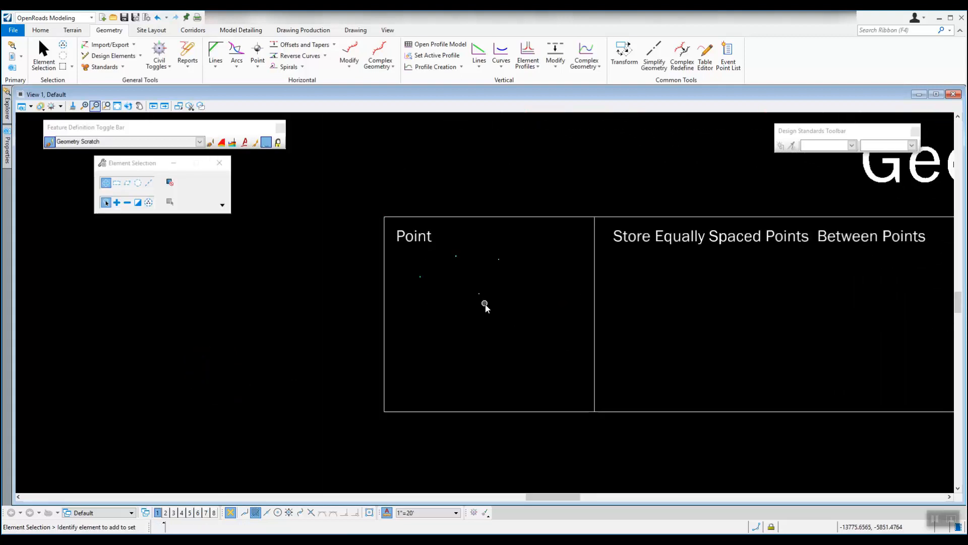
pyautogui.moveTo(501, 289); pyautogui.dragTo(335, 307, button='middle')
pyautogui.moveTo(271, 296); pyautogui.dragTo(393, 333, button='middle')
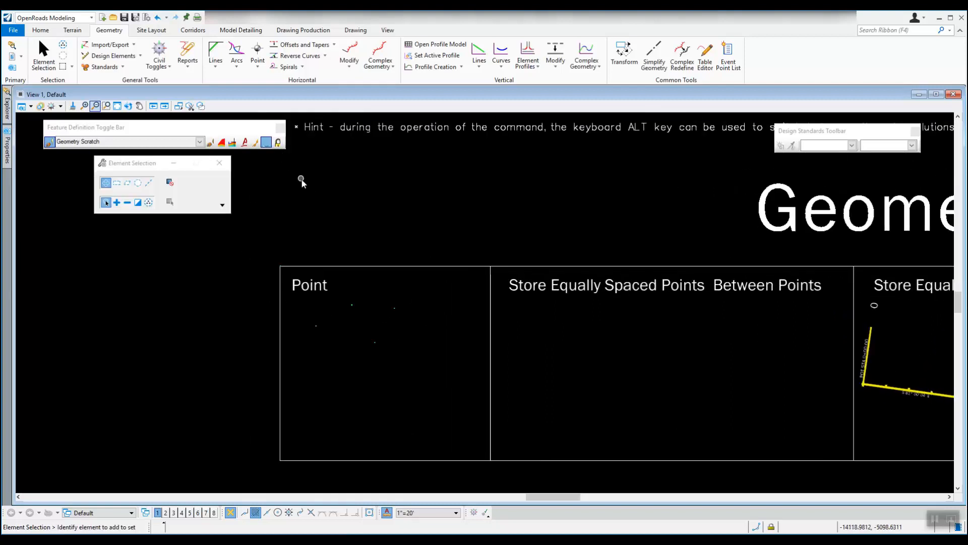
pyautogui.click(257, 51)
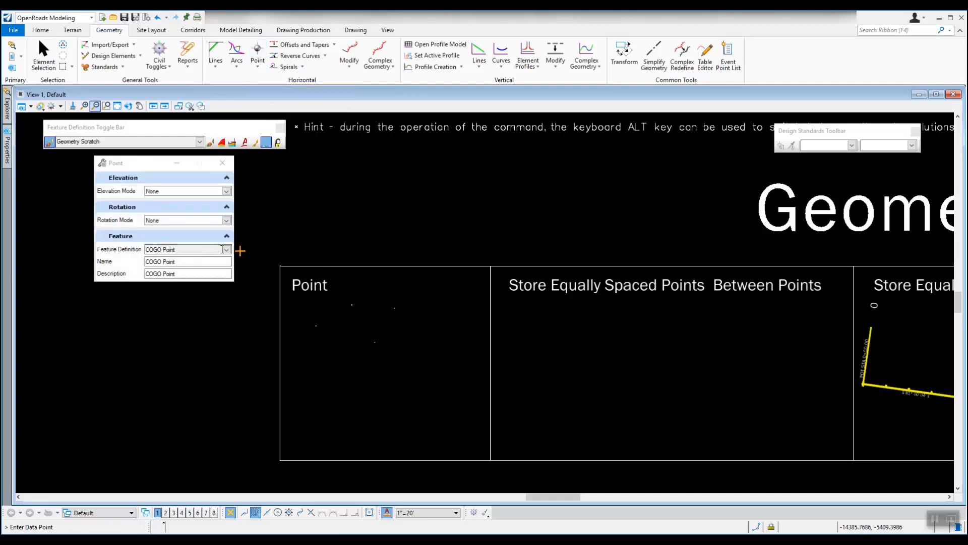
pyautogui.click(226, 191)
pyautogui.click(162, 208)
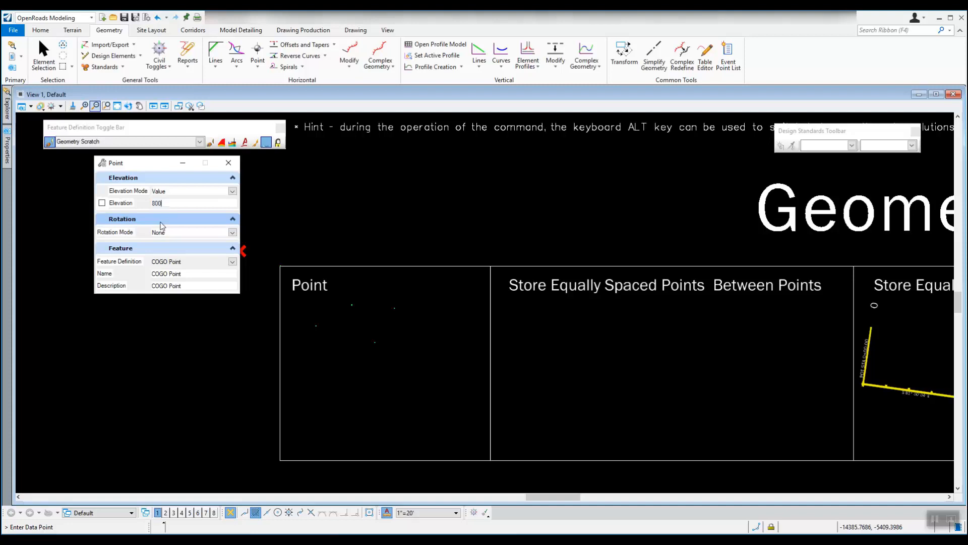
pyautogui.click(102, 203)
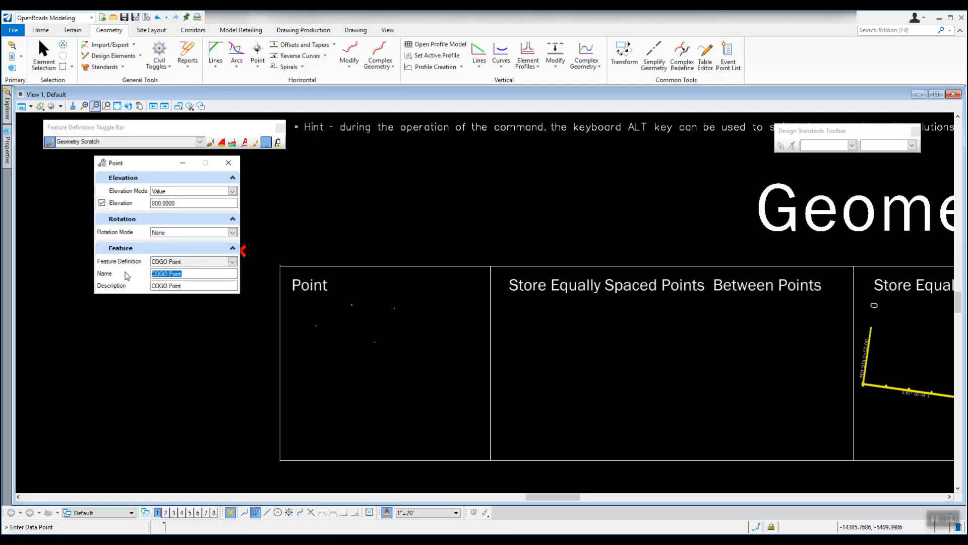
pyautogui.write('500')
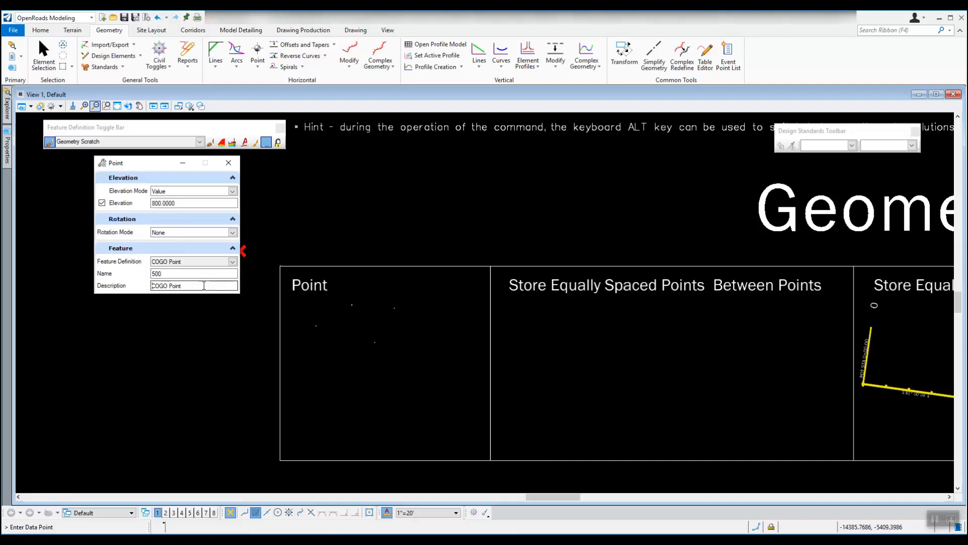
pyautogui.click(431, 390)
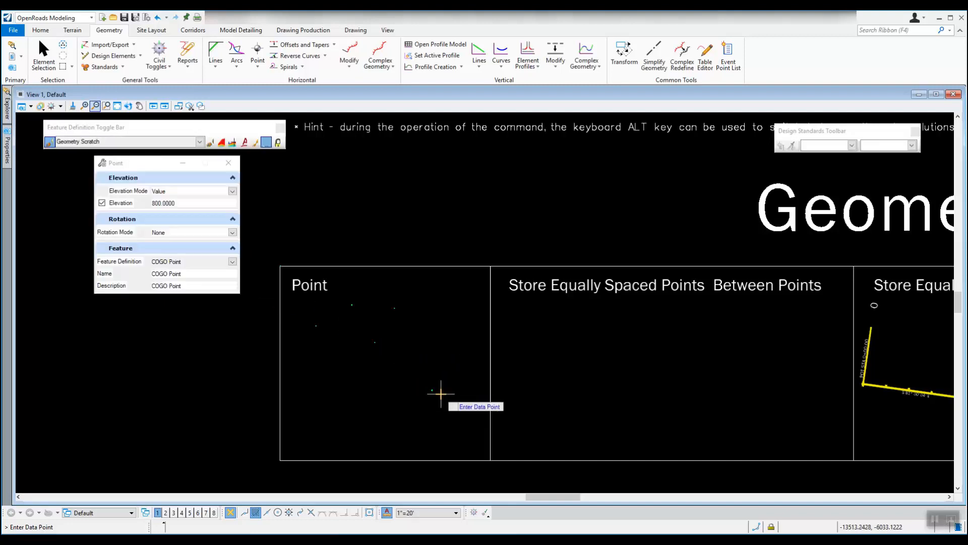
# - Examine point 500 up close, selecting its small inner 2D symbol and its larger outer 3D point entity separately
pyautogui.scroll(8, 438, 398)
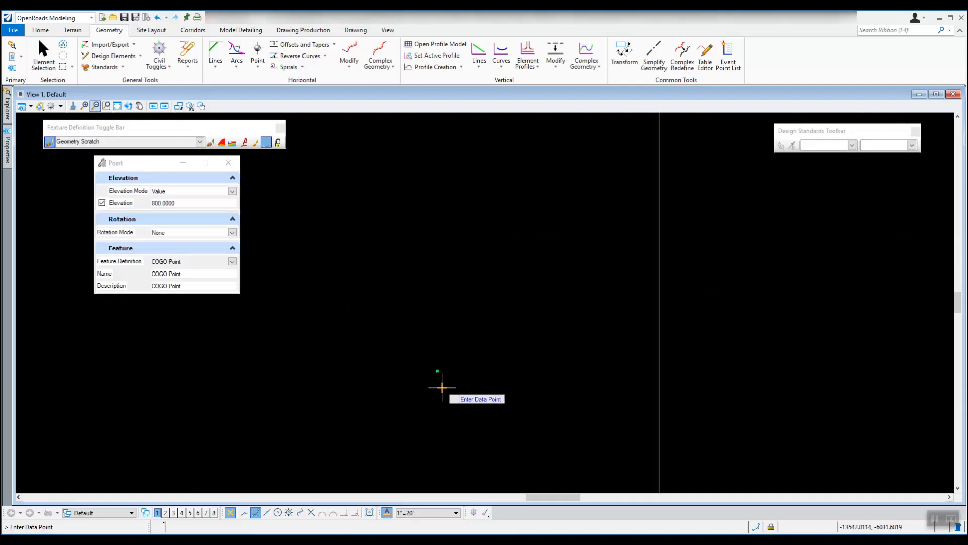
pyautogui.scroll(3, 435, 370)
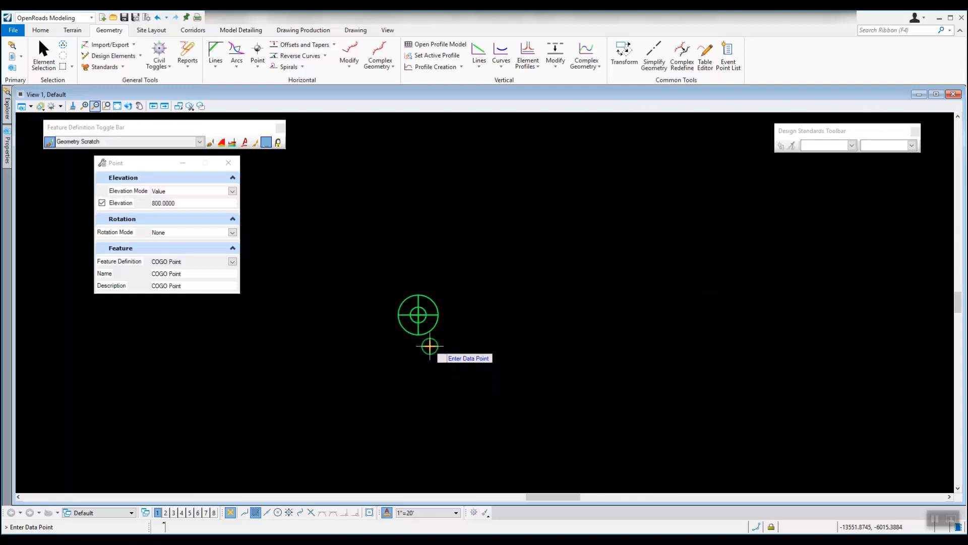
pyautogui.scroll(3, 430, 348)
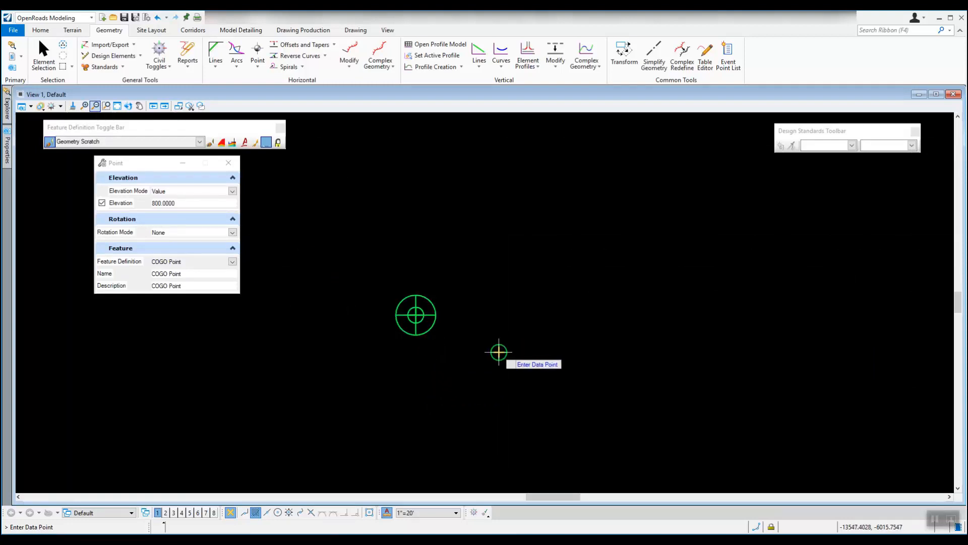
pyautogui.press('Escape')
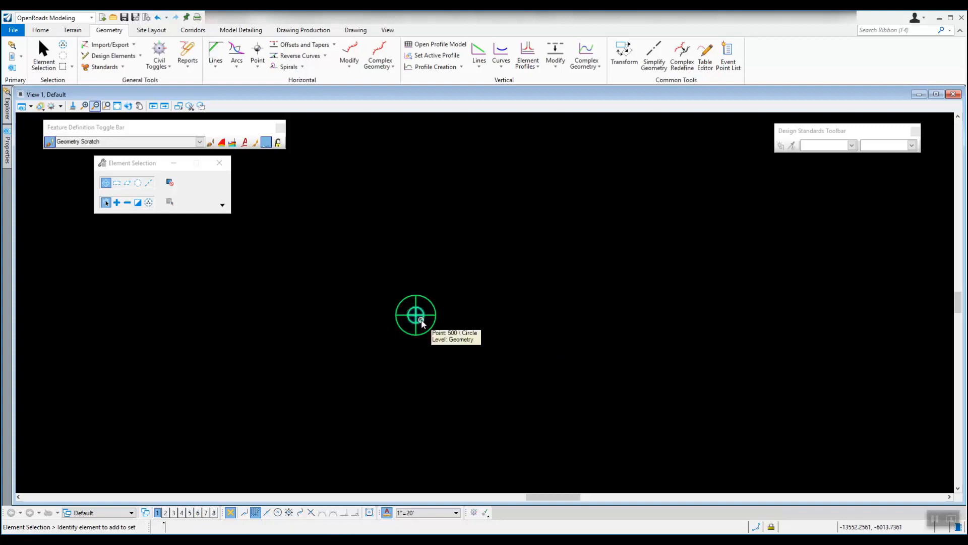
pyautogui.click(423, 324)
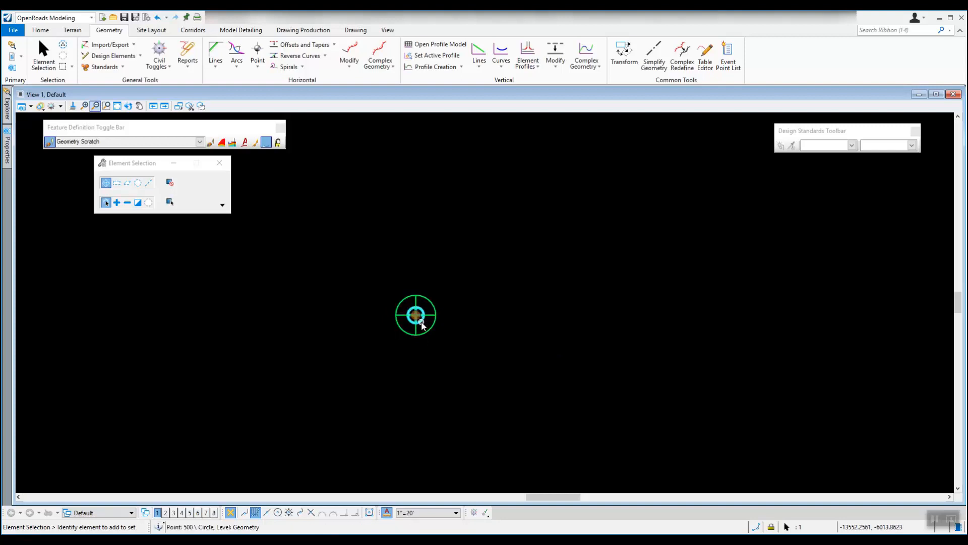
pyautogui.click(464, 353)
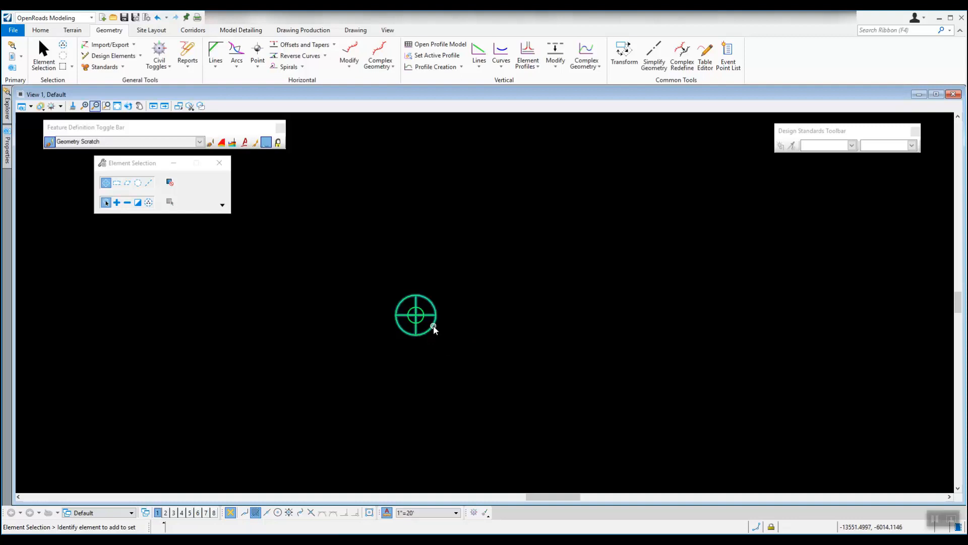
pyautogui.moveTo(434, 329)
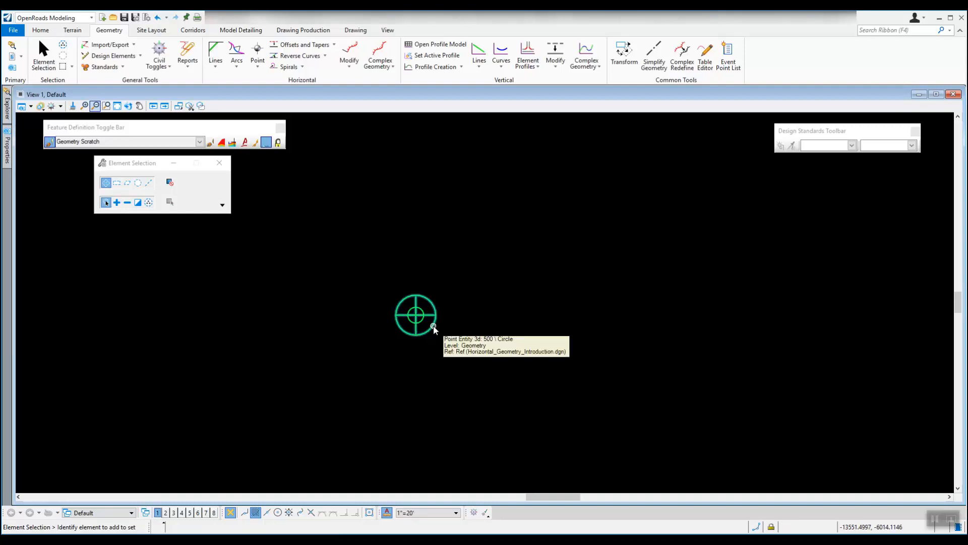
pyautogui.click(433, 328)
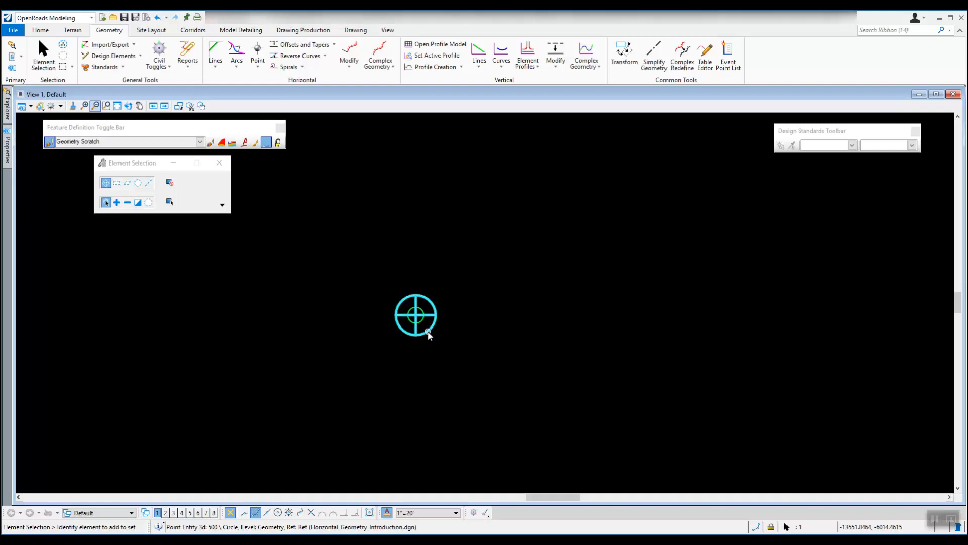
pyautogui.click(434, 340)
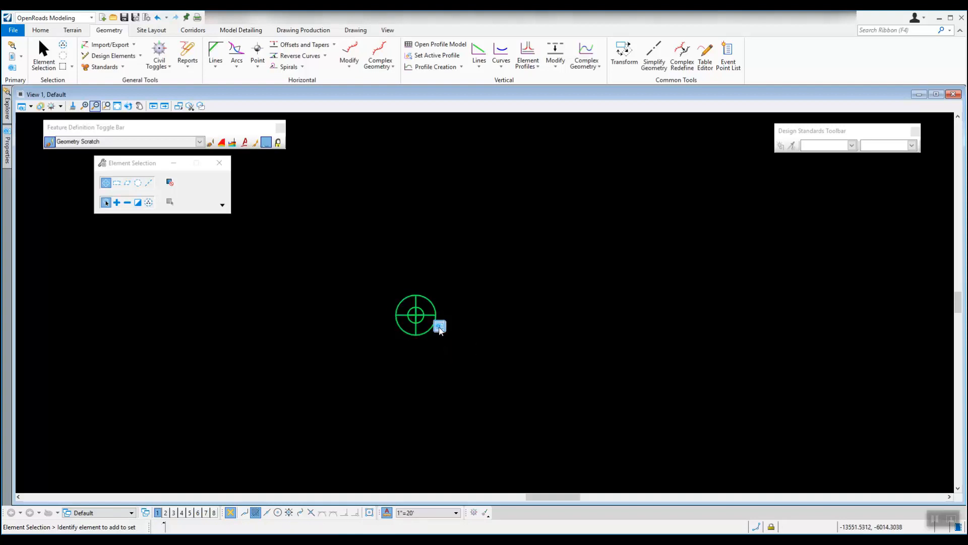
# - Inspect the properties of the inner 2D symbol of point 500, including its elevation
pyautogui.moveTo(440, 329)
pyautogui.click(423, 323)
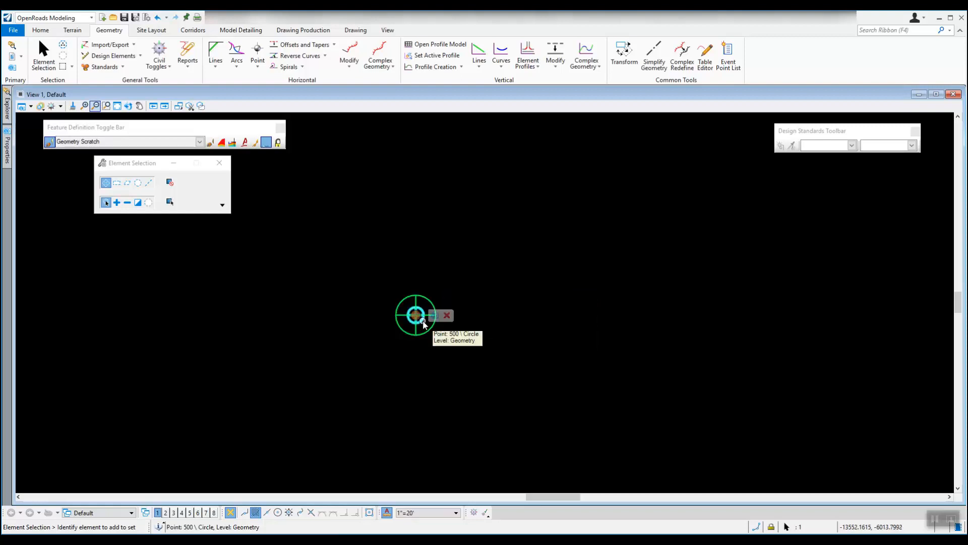
pyautogui.click(423, 322)
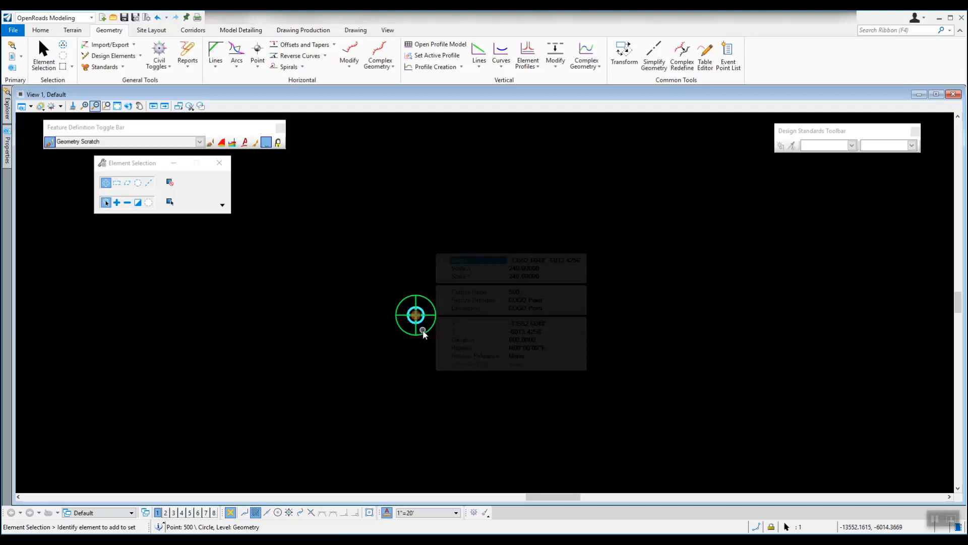
pyautogui.click(405, 347)
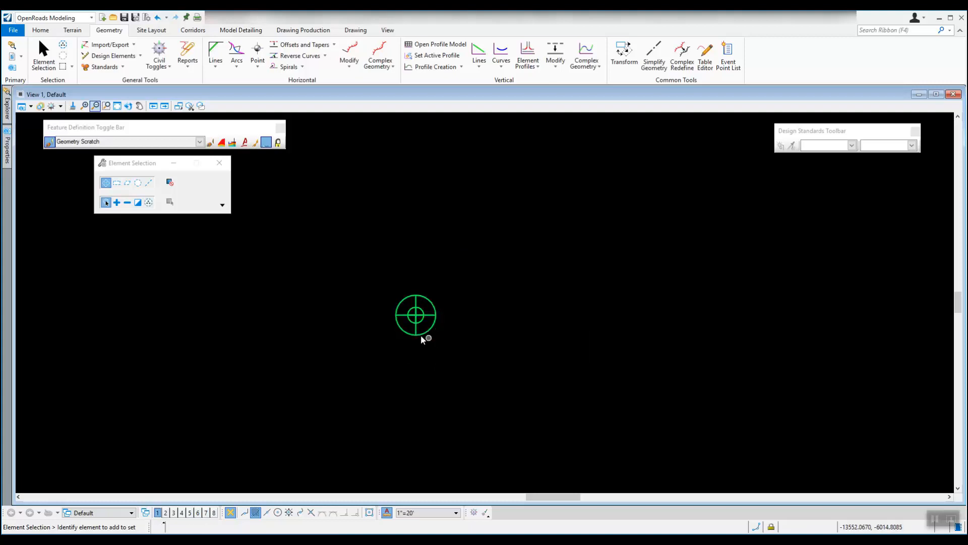
# - Restart the Point tool with the Benchmark feature definition from Design Standards > Roadside and name the point Benchmark 1
pyautogui.scroll(-6, 422, 361)
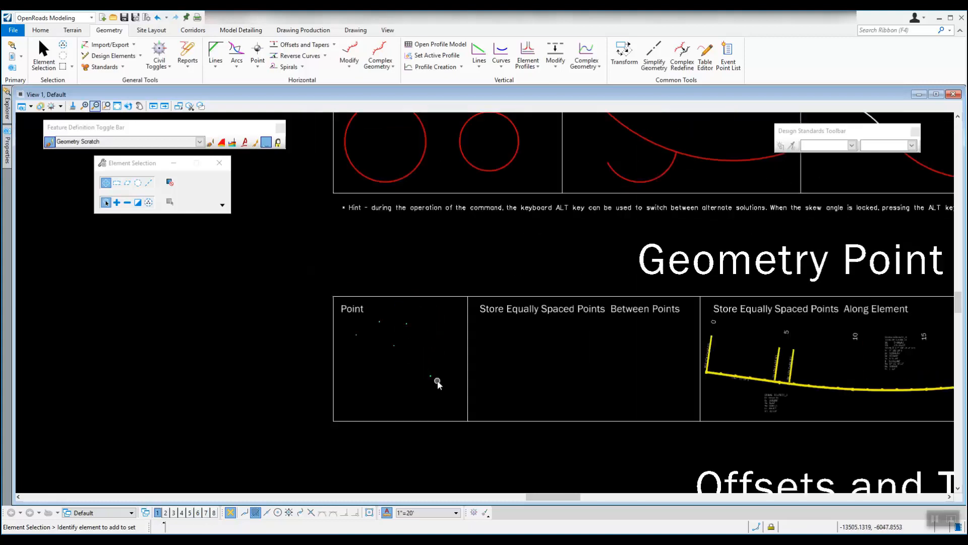
pyautogui.scroll(2, 423, 374)
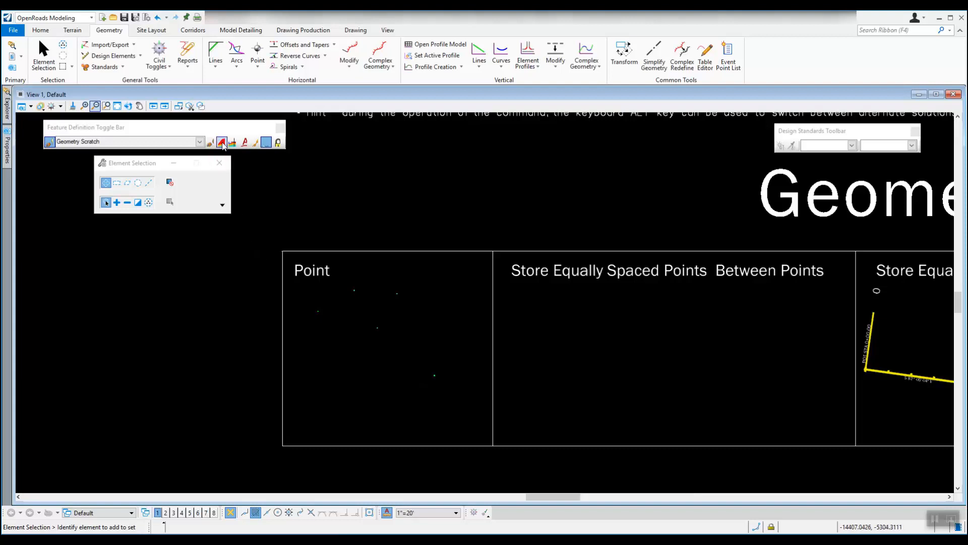
pyautogui.click(259, 52)
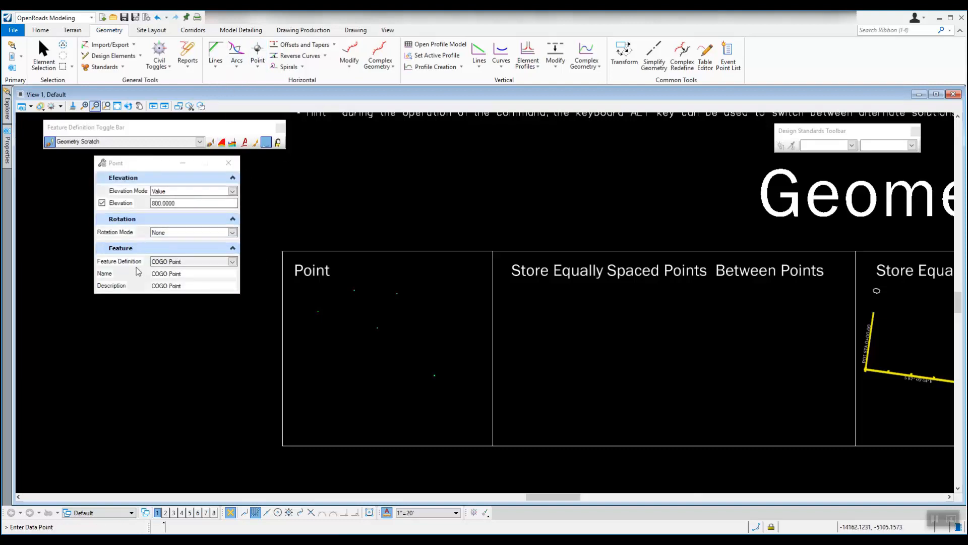
pyautogui.click(232, 262)
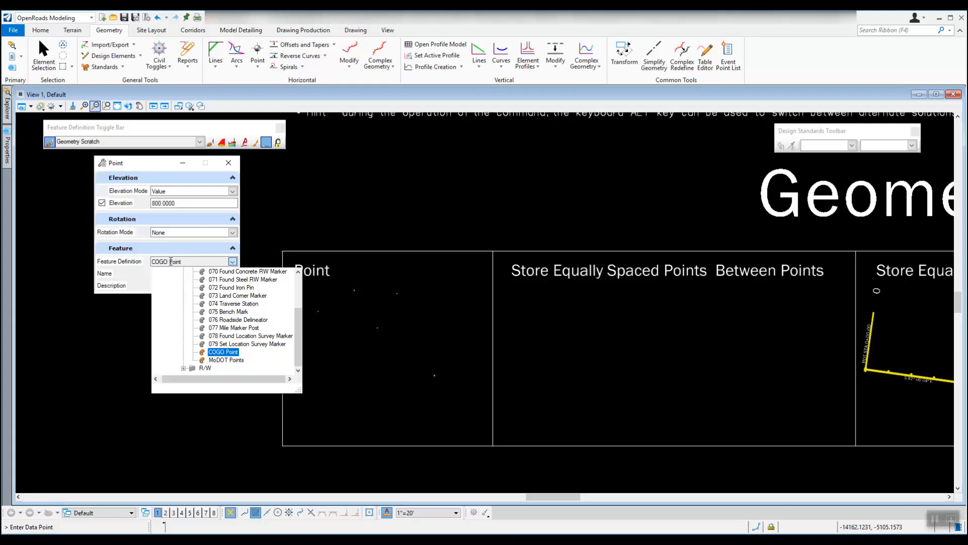
pyautogui.scroll(2, 298, 316)
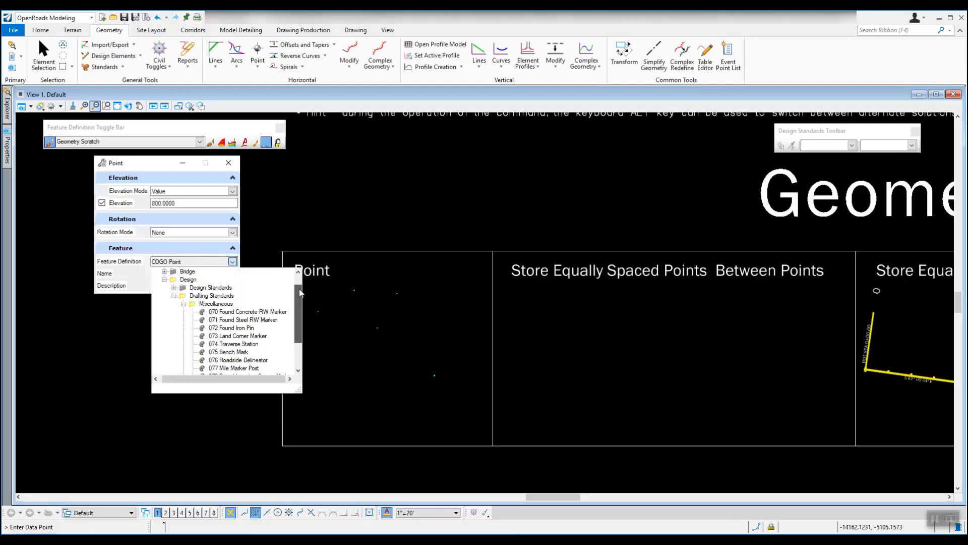
pyautogui.click(174, 297)
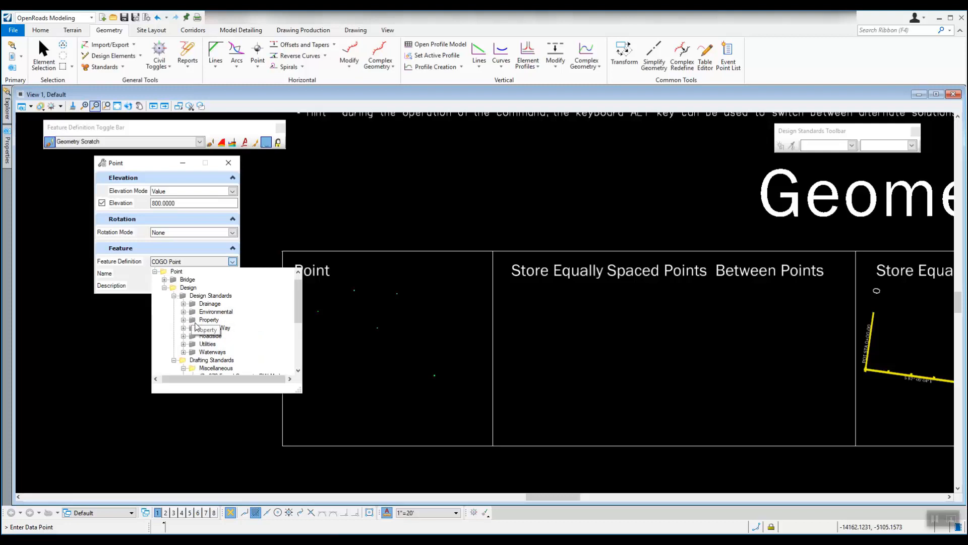
pyautogui.click(184, 336)
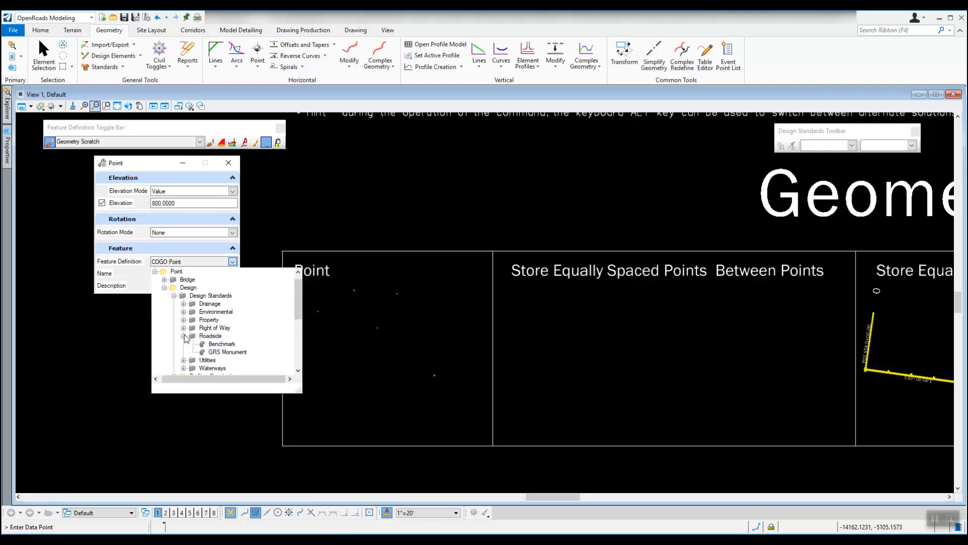
pyautogui.click(223, 344)
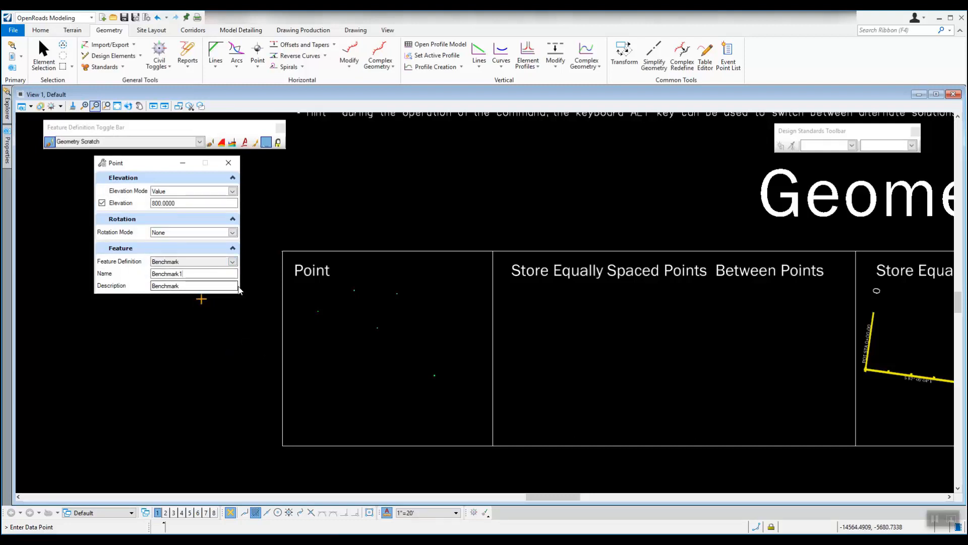
# - Place the Benchmark 1 point at elevation 800 in the Point cell, above point 500
pyautogui.scroll(1, 424, 348)
pyautogui.scroll(-2, 423, 343)
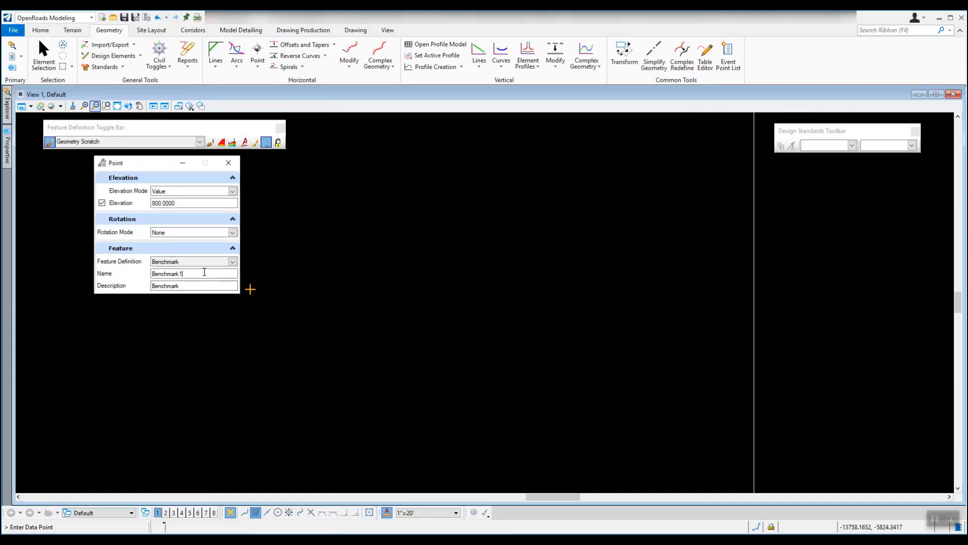
pyautogui.click(420, 334)
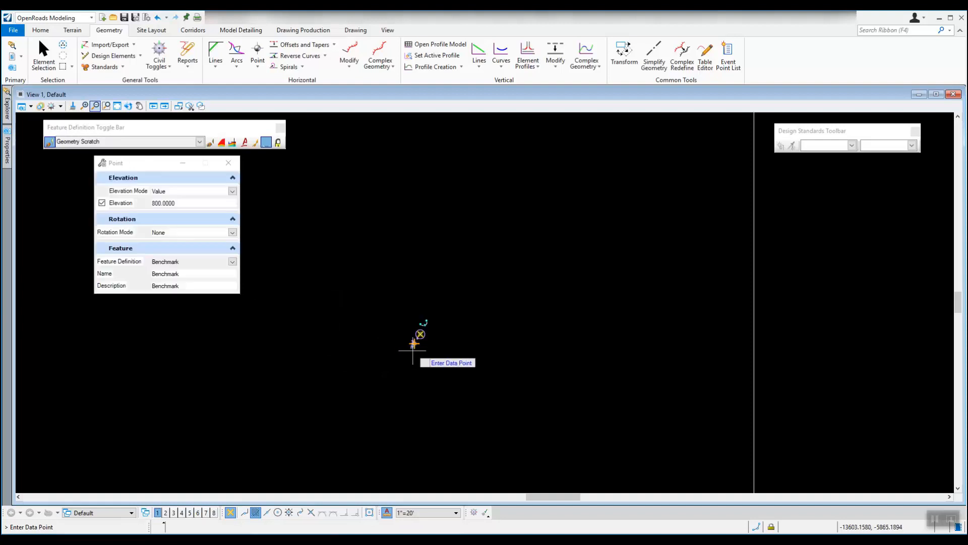
pyautogui.scroll(3, 412, 343)
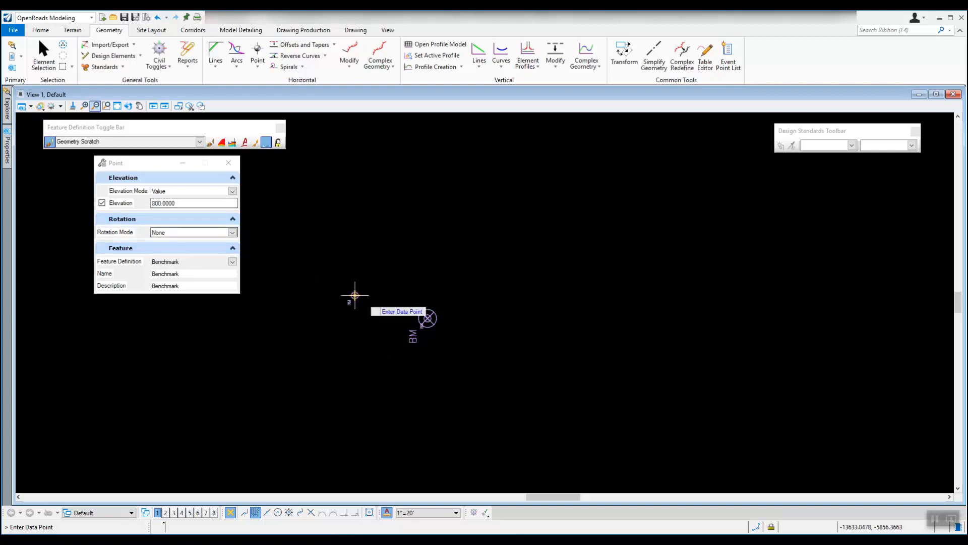
# - Unlock the elevation, set Elevation Mode to None and Rotation Mode to Absolute Value with a rotation of N90°00'00"E
pyautogui.click(102, 202)
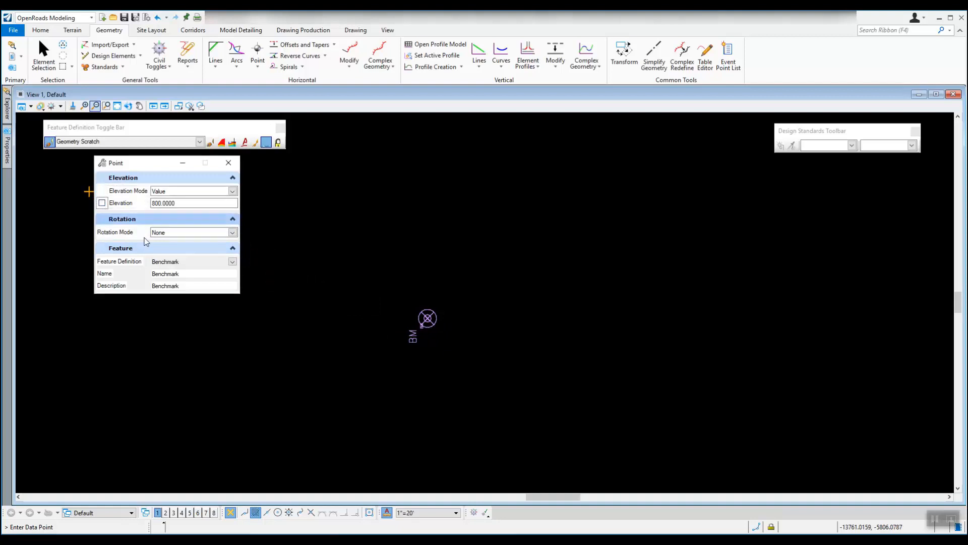
pyautogui.click(233, 191)
pyautogui.click(172, 200)
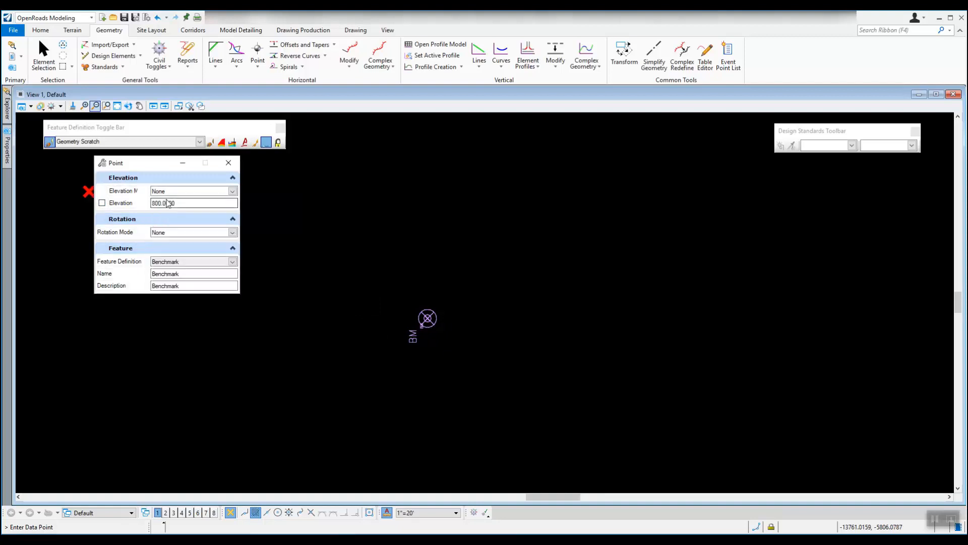
pyautogui.click(232, 220)
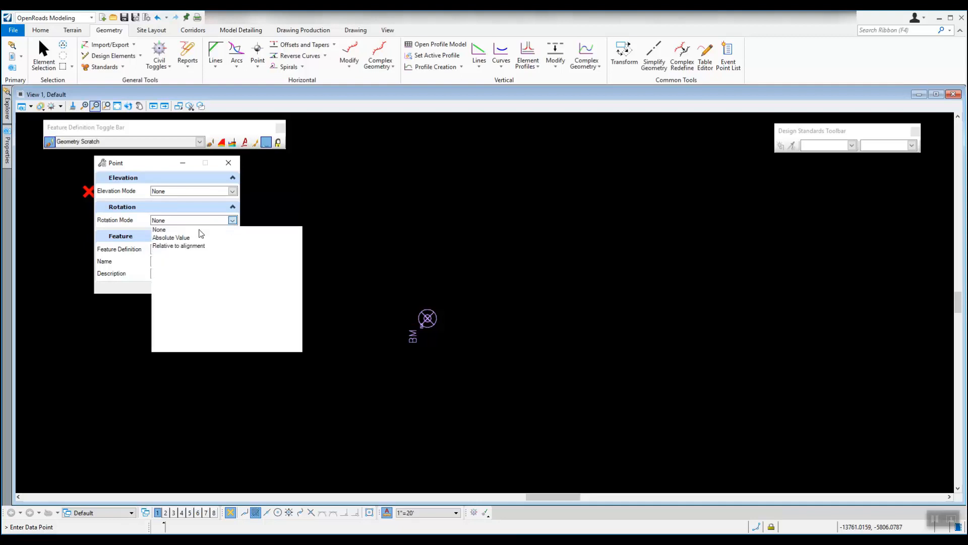
pyautogui.click(172, 238)
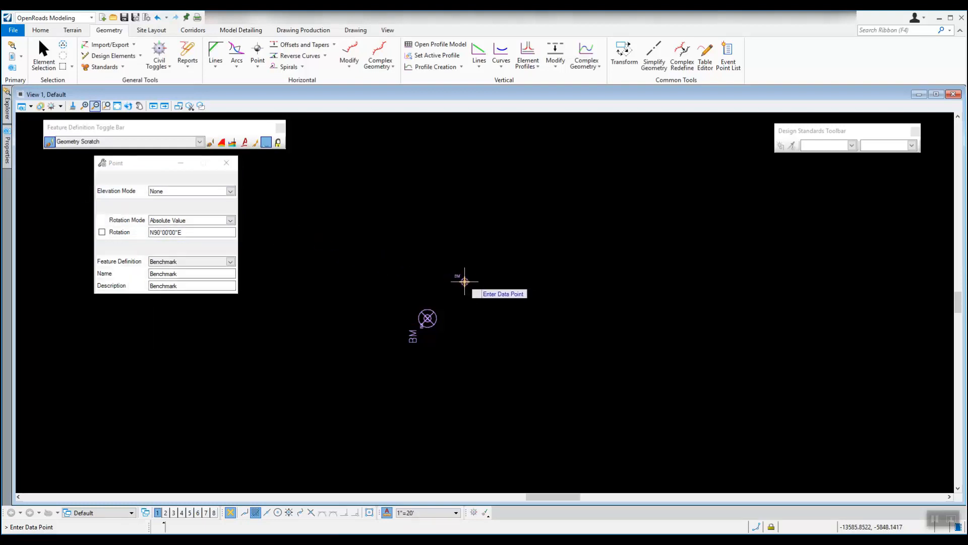
# - Place a Benchmark point to the east of Benchmark 1 with a rotation of about S88°40'00"E
pyautogui.click(498, 294)
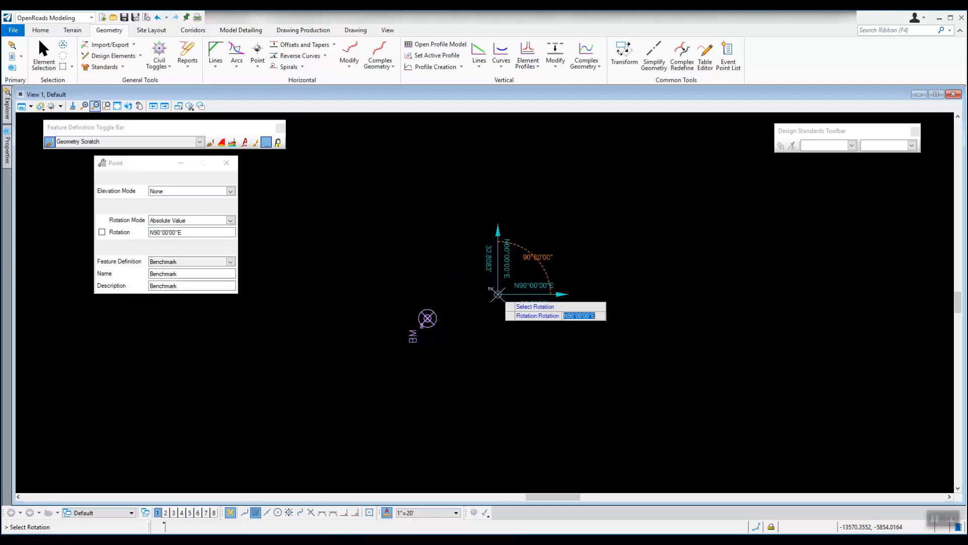
pyautogui.click(561, 295)
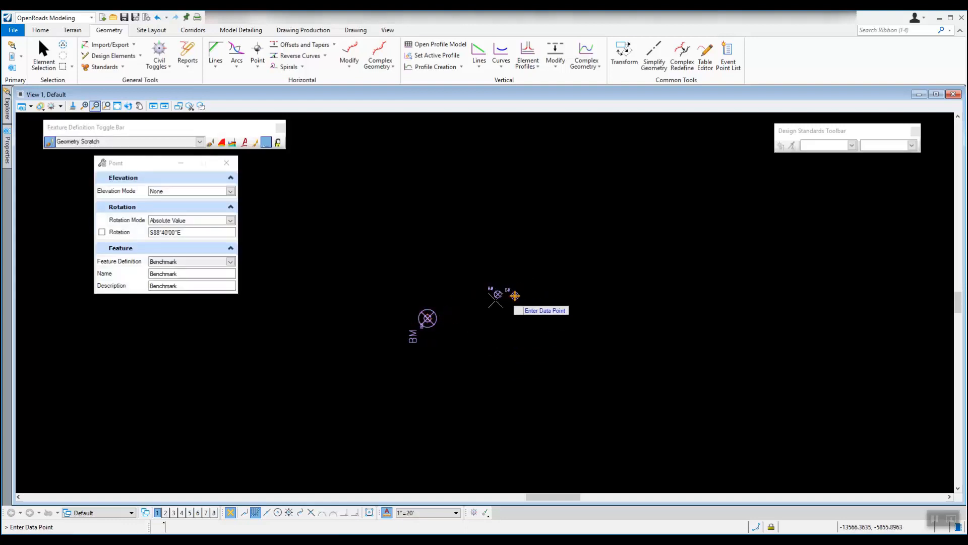
pyautogui.scroll(-3, 499, 320)
pyautogui.scroll(5, 500, 320)
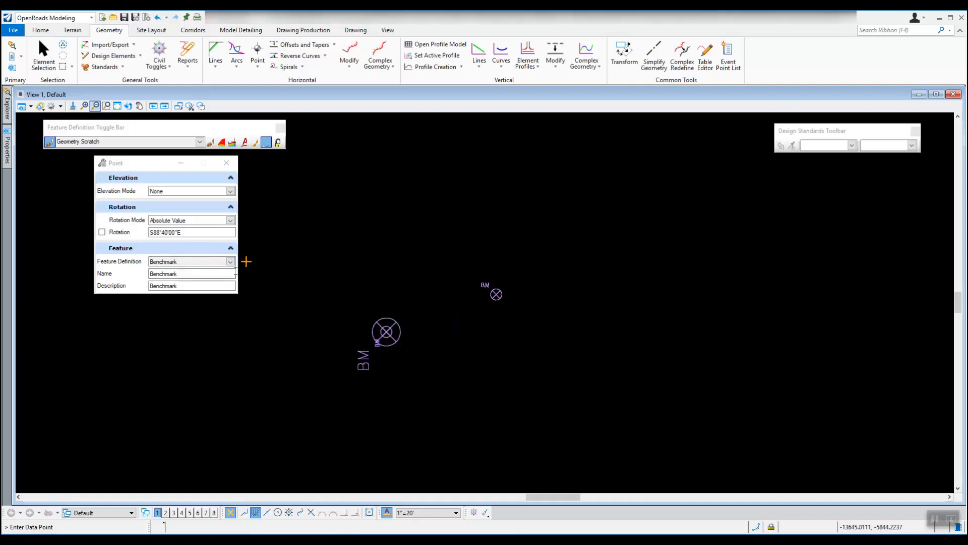
# - Place a point with the Property > Mailbox feature definition north of the new benchmark, rotated to about S86°43'37"E
pyautogui.click(230, 262)
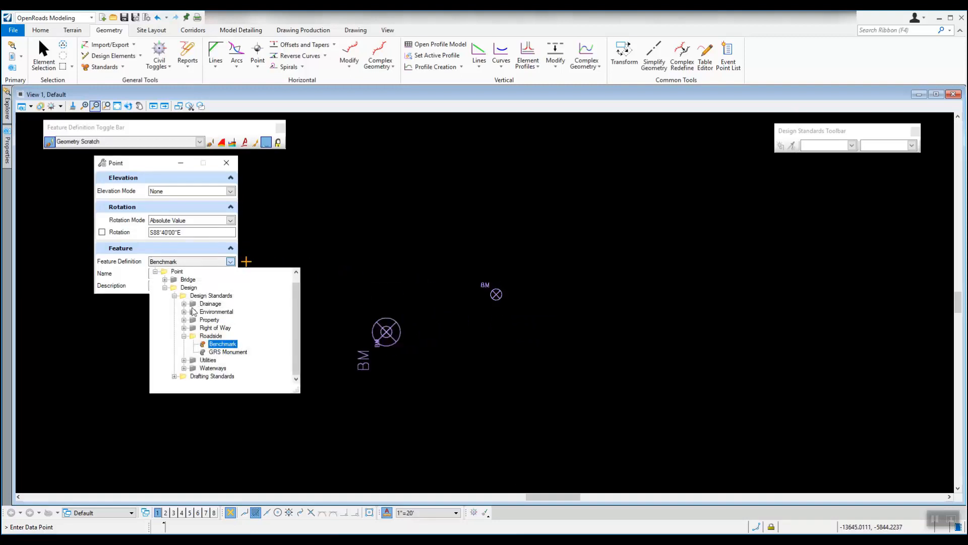
pyautogui.click(184, 319)
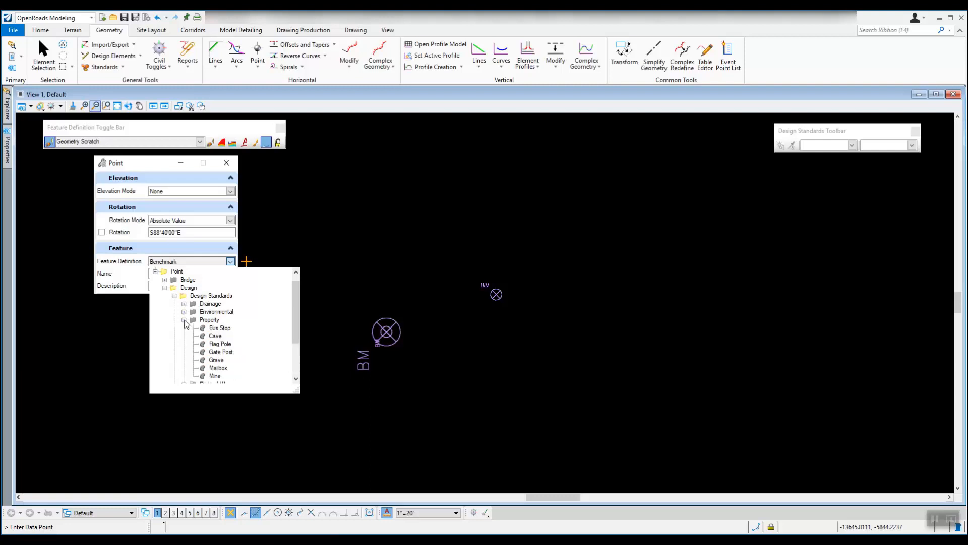
pyautogui.click(222, 368)
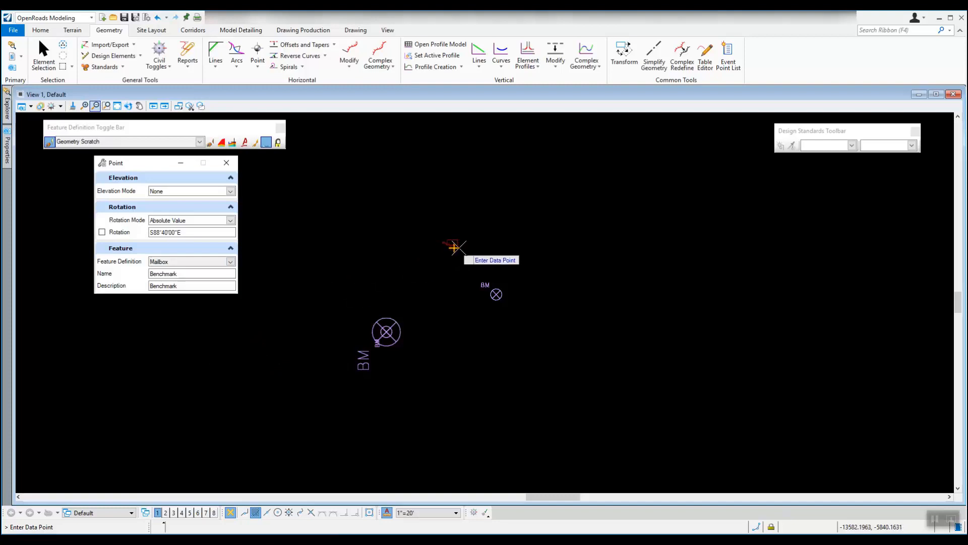
pyautogui.click(514, 248)
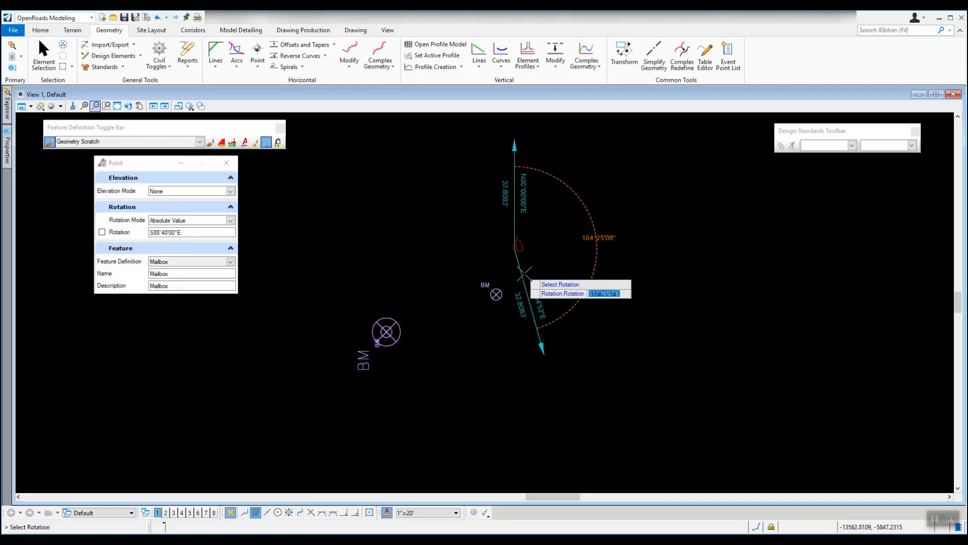
pyautogui.click(568, 252)
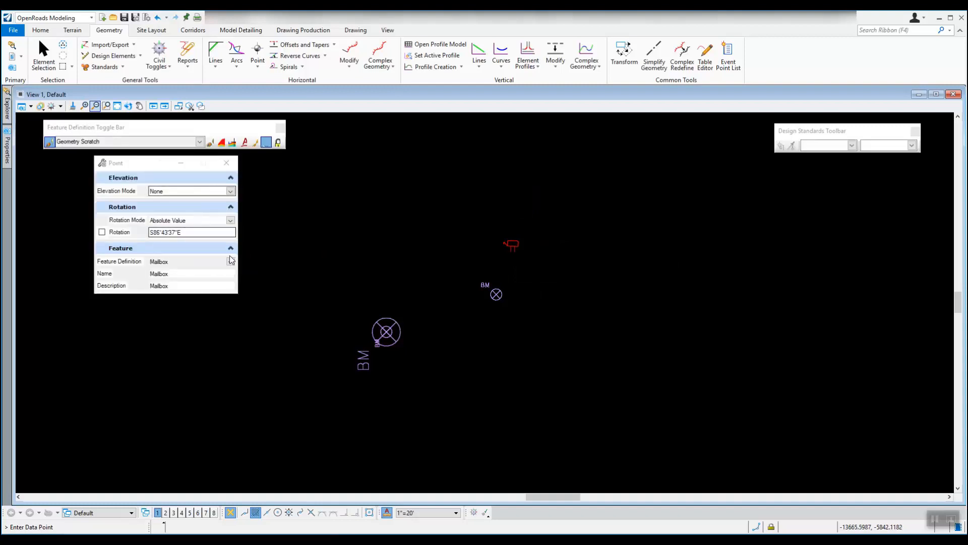
# - Set the point's feature definition back to Benchmark from the Roadside group
pyautogui.click(230, 263)
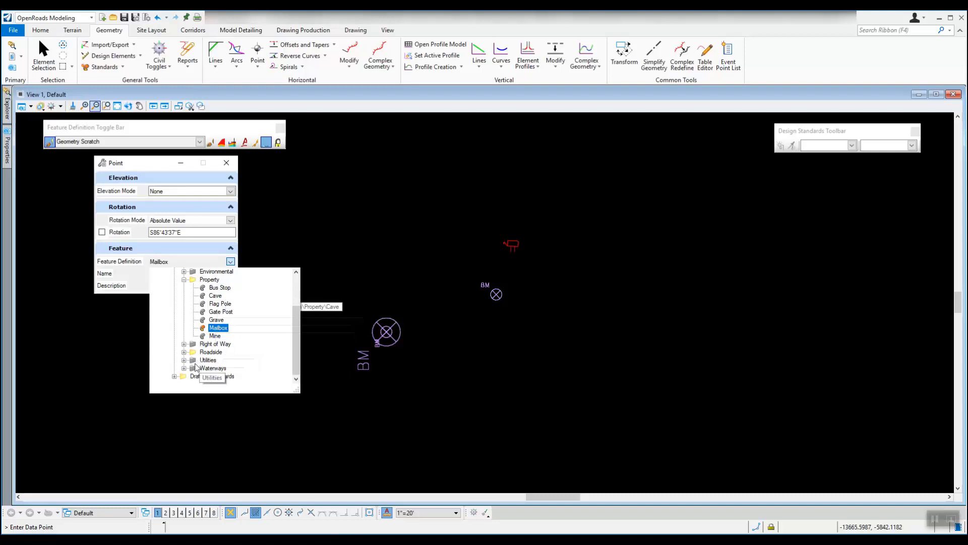
pyautogui.click(185, 352)
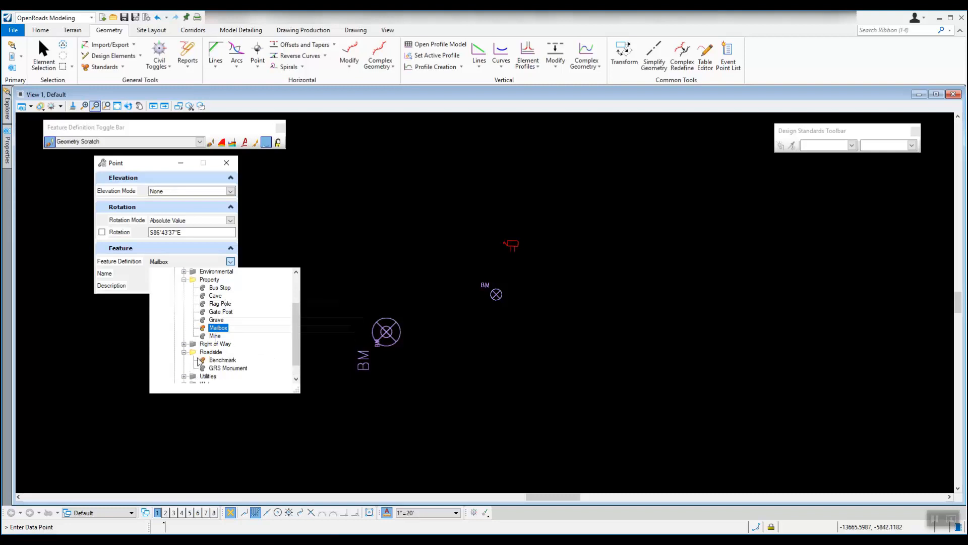
pyautogui.click(217, 361)
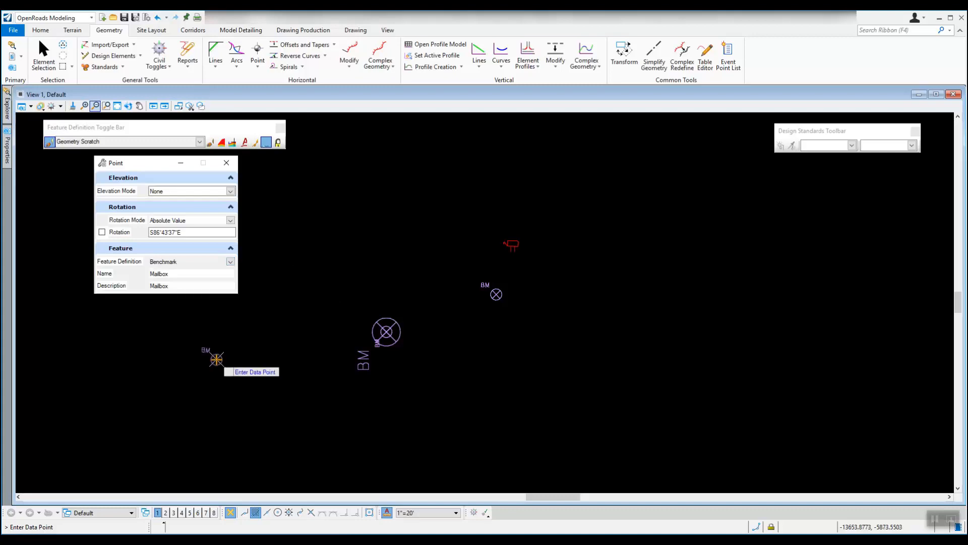
# - Start the Equal Space Points tool with the Between Points placement mode and lock the number of points at 10
pyautogui.scroll(-4, 359, 198)
pyautogui.scroll(-3, 418, 223)
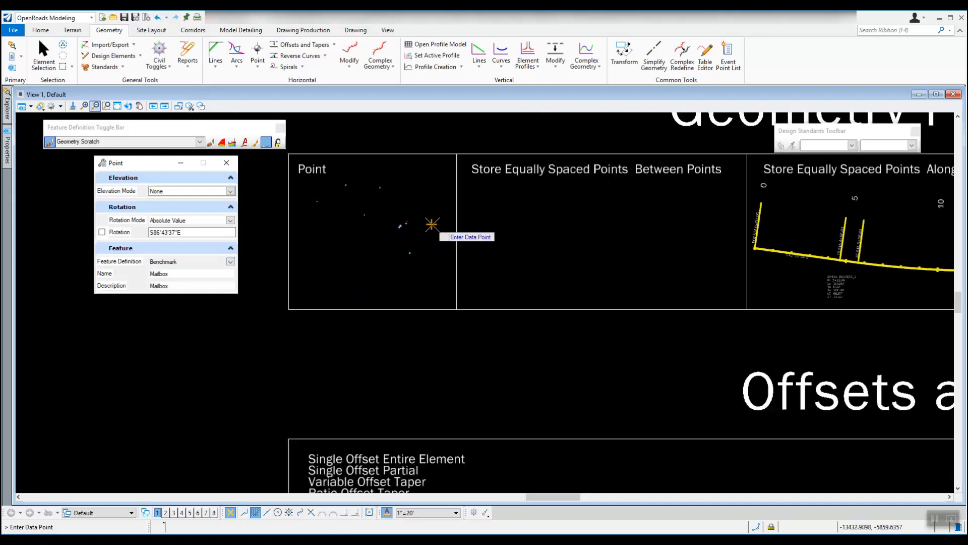
pyautogui.scroll(2, 564, 218)
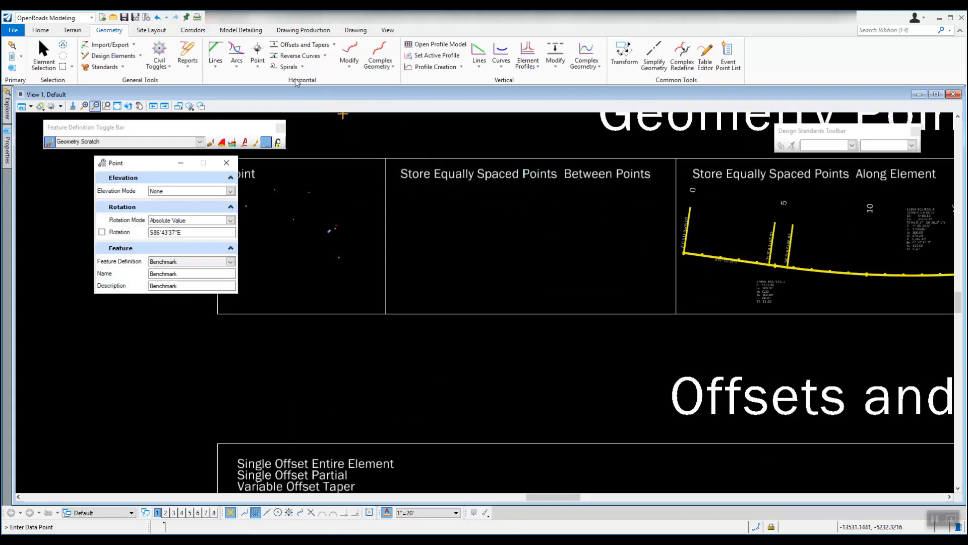
pyautogui.click(261, 69)
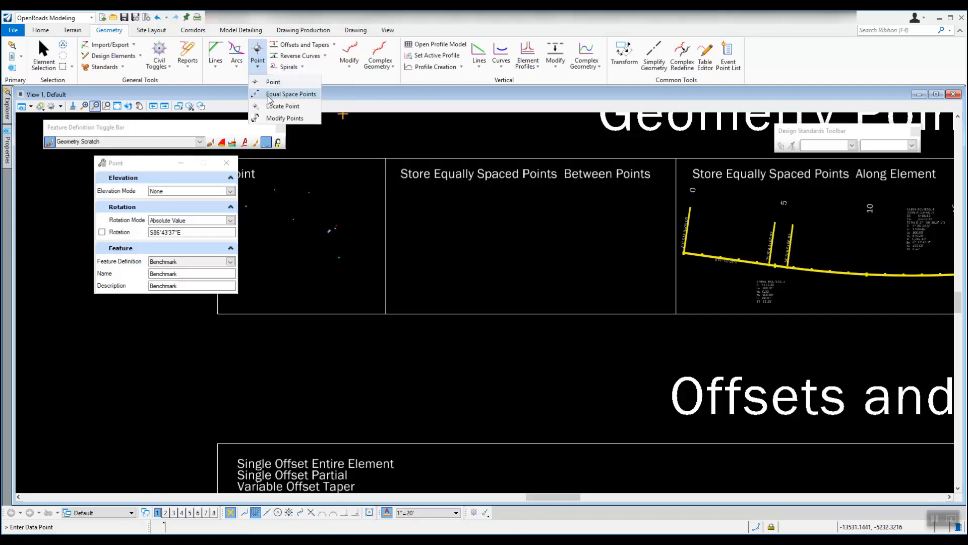
pyautogui.click(309, 95)
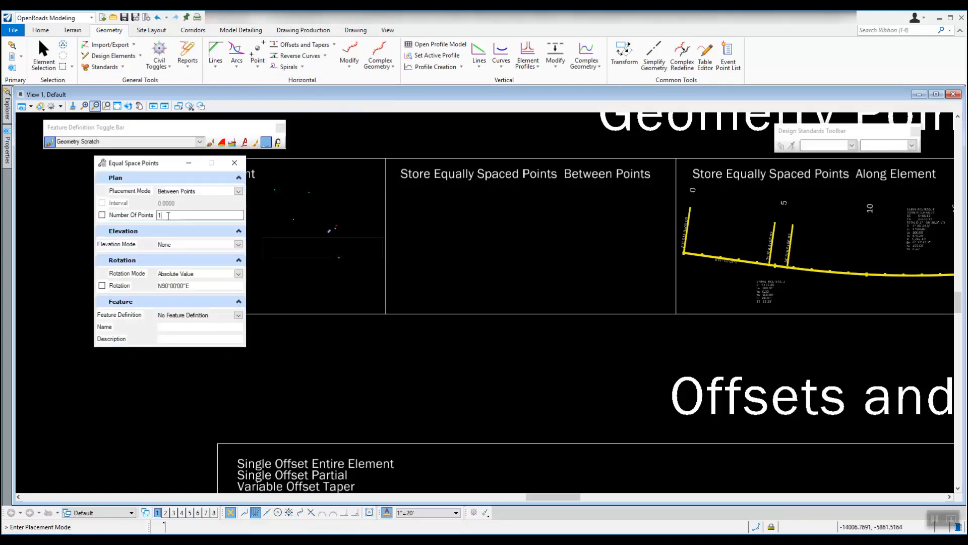
pyautogui.press('Return')
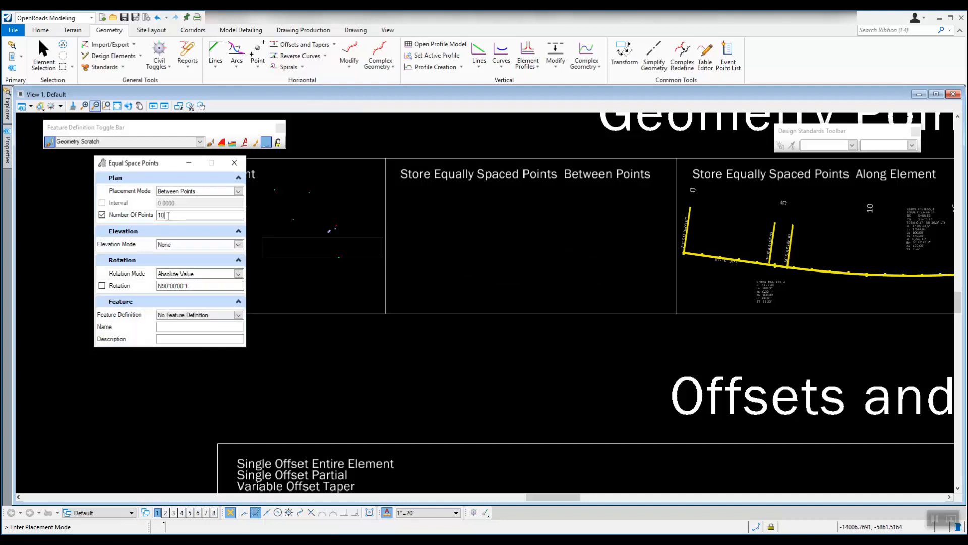
pyautogui.click(238, 191)
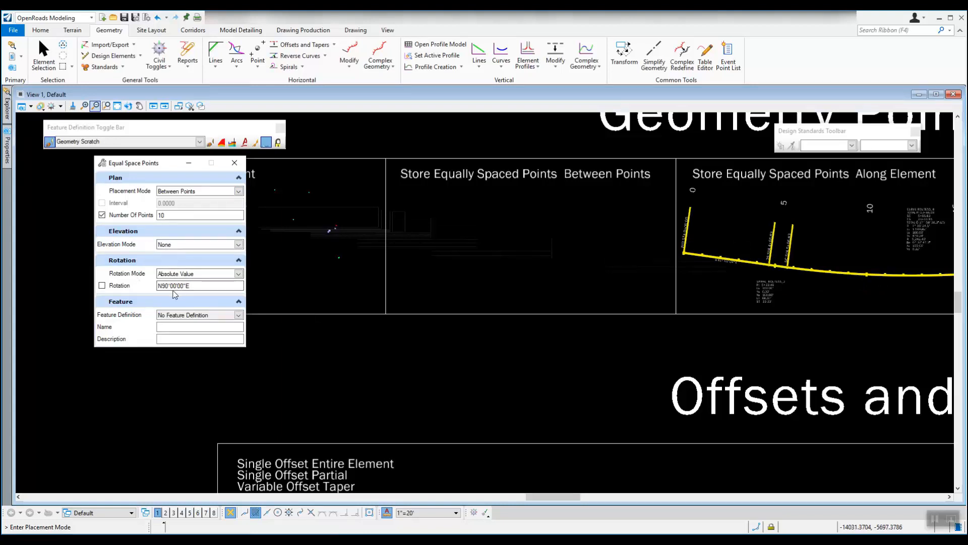
# - Keep Elevation Mode at None, set Rotation Mode to None and enter 100 as the name of the points
pyautogui.click(238, 244)
pyautogui.click(238, 244)
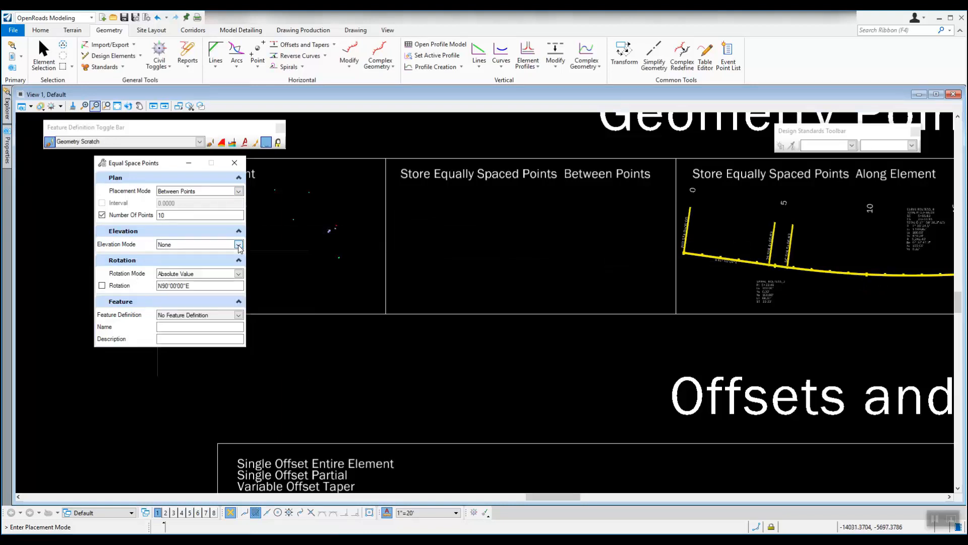
pyautogui.click(238, 245)
pyautogui.click(219, 247)
pyautogui.click(238, 274)
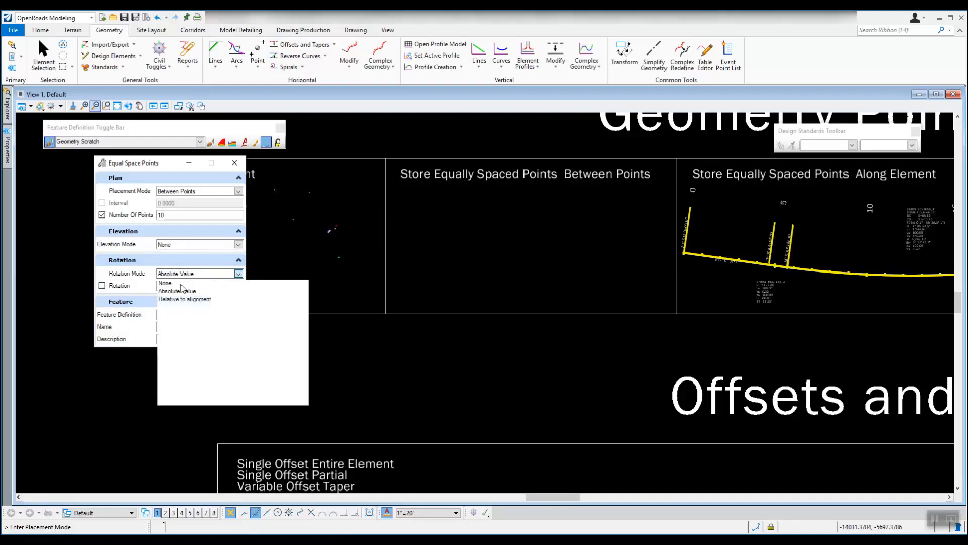
pyautogui.click(167, 283)
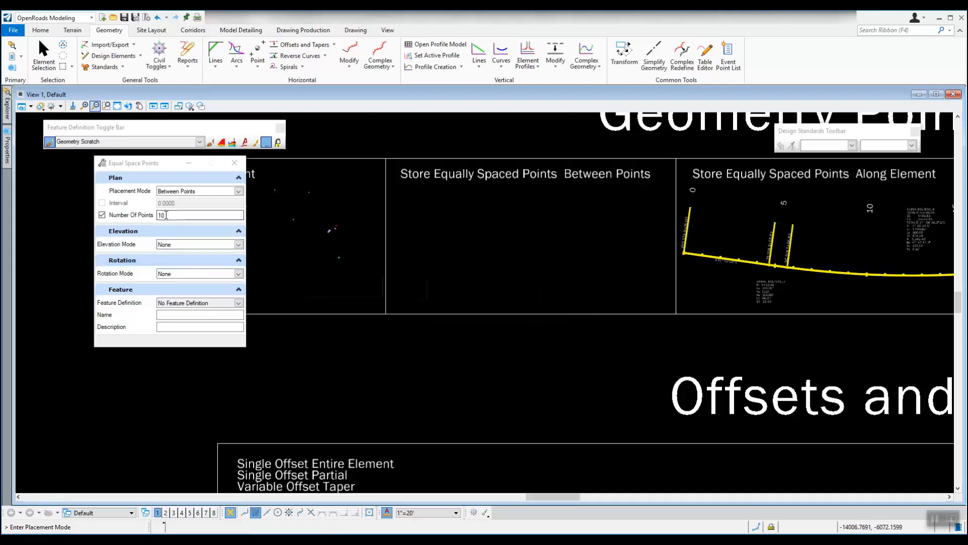
pyautogui.click(192, 314)
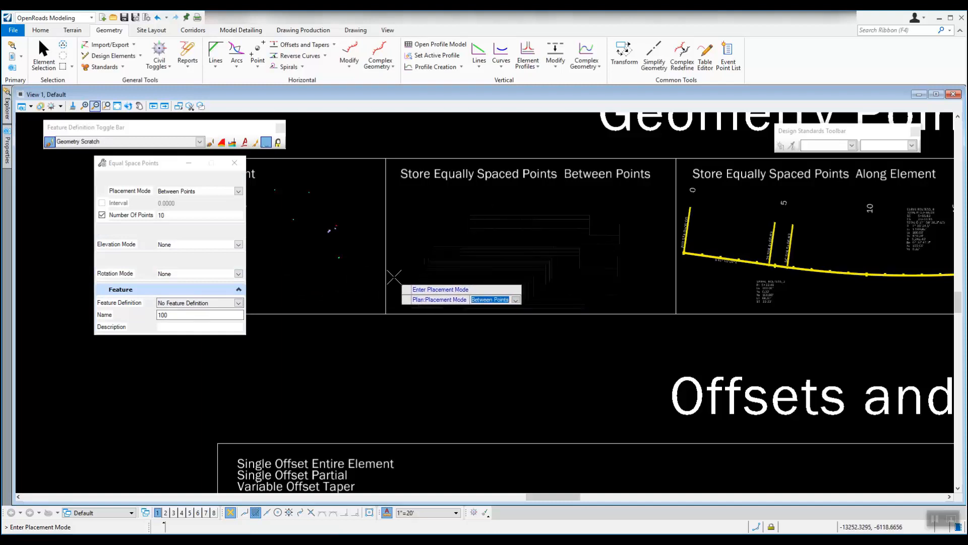
# - Place the 10 equally spaced points along a rising diagonal across the Between Points cell and end the tool
pyautogui.click(404, 283)
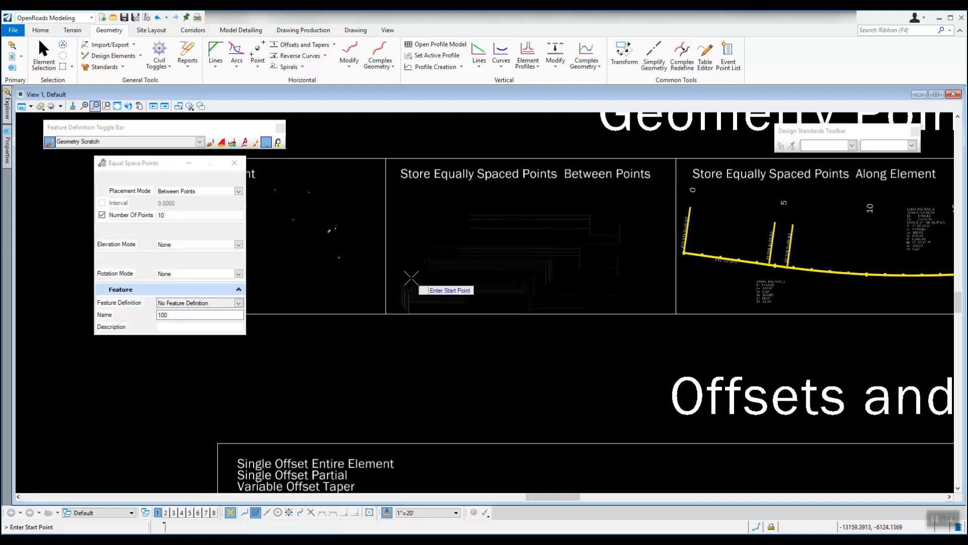
pyautogui.click(404, 285)
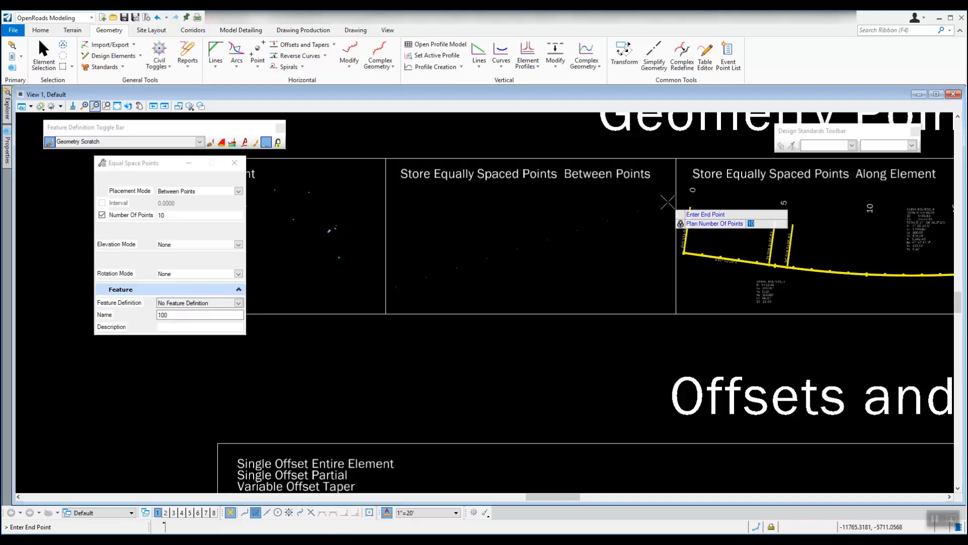
pyautogui.click(668, 202)
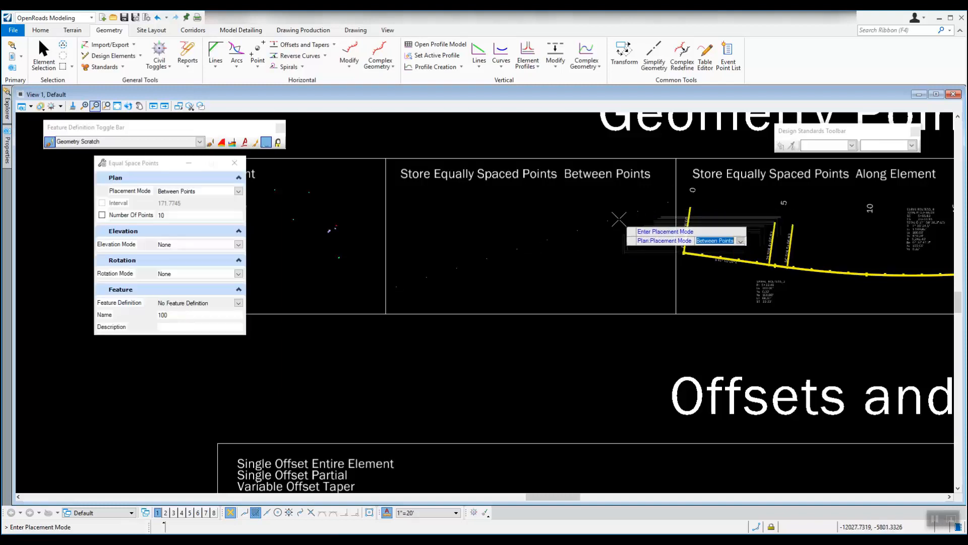
pyautogui.scroll(2, 601, 222)
pyautogui.scroll(4, 602, 222)
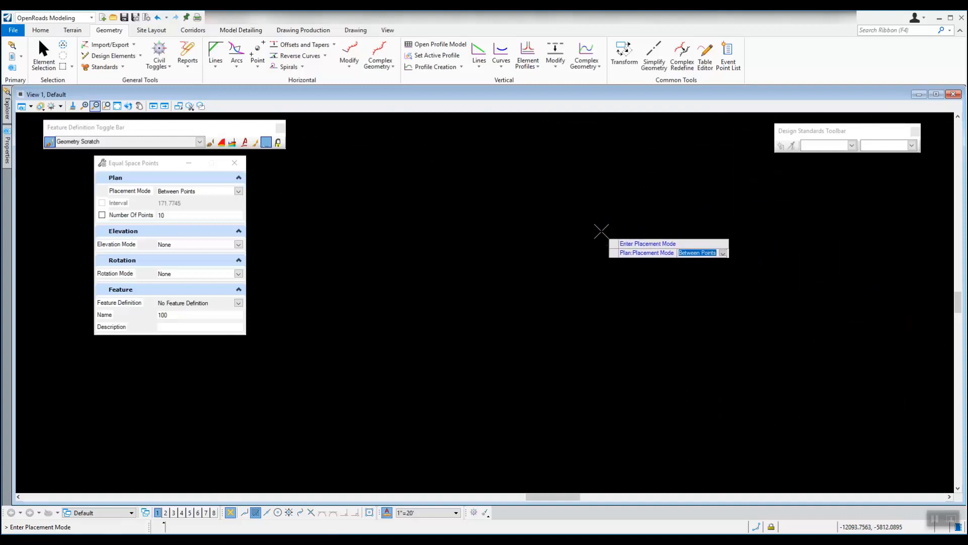
pyautogui.press('Escape')
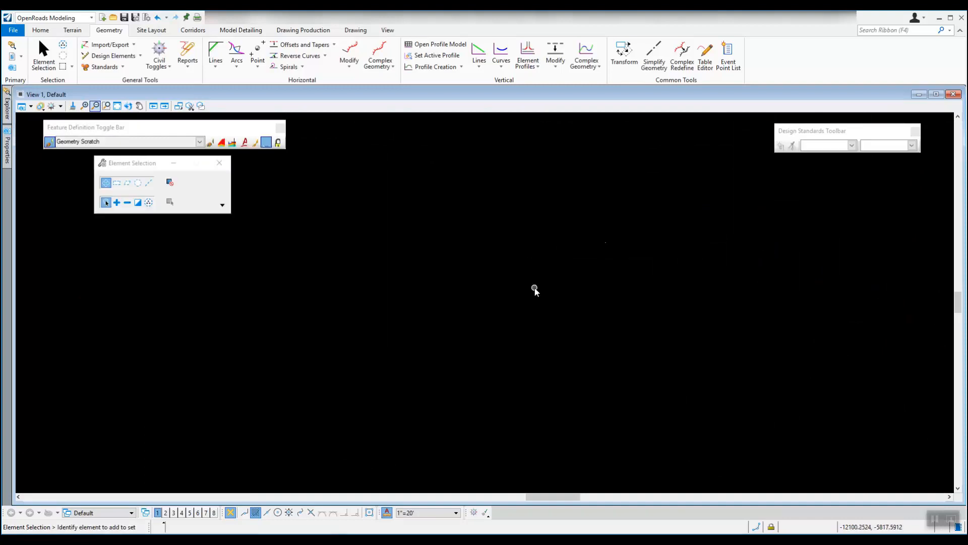
# - Select individual points in the upper and middle part of the spaced row to check how they are stored
pyautogui.click(607, 245)
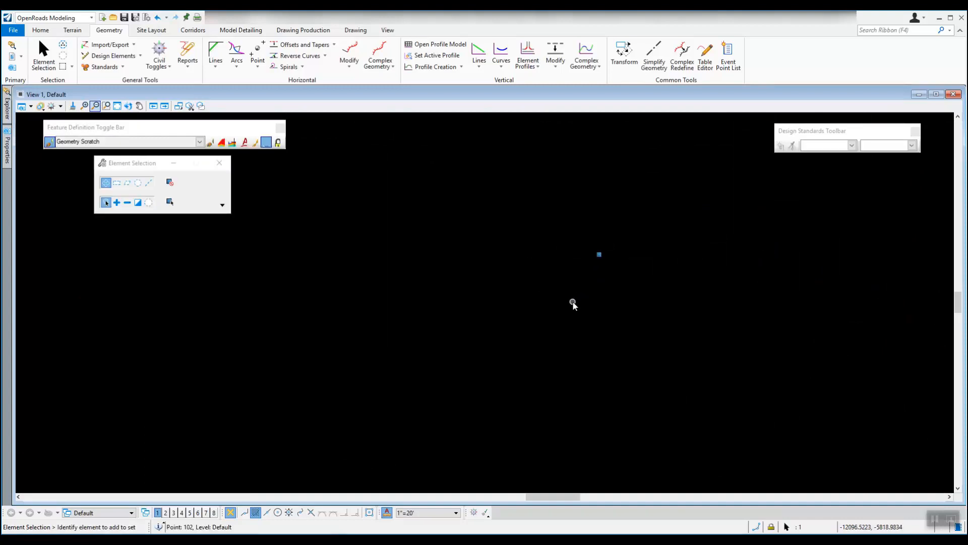
pyautogui.scroll(-3, 574, 303)
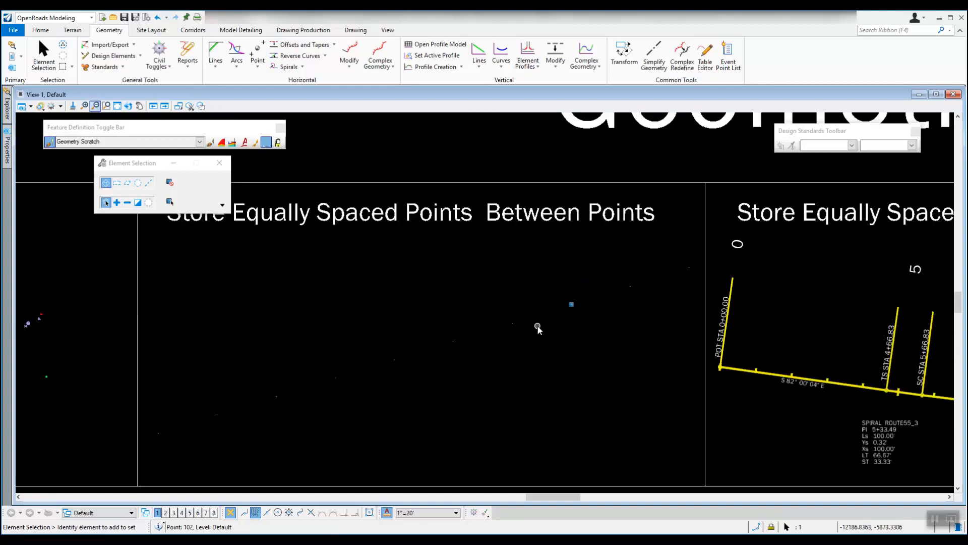
pyautogui.scroll(1, 524, 330)
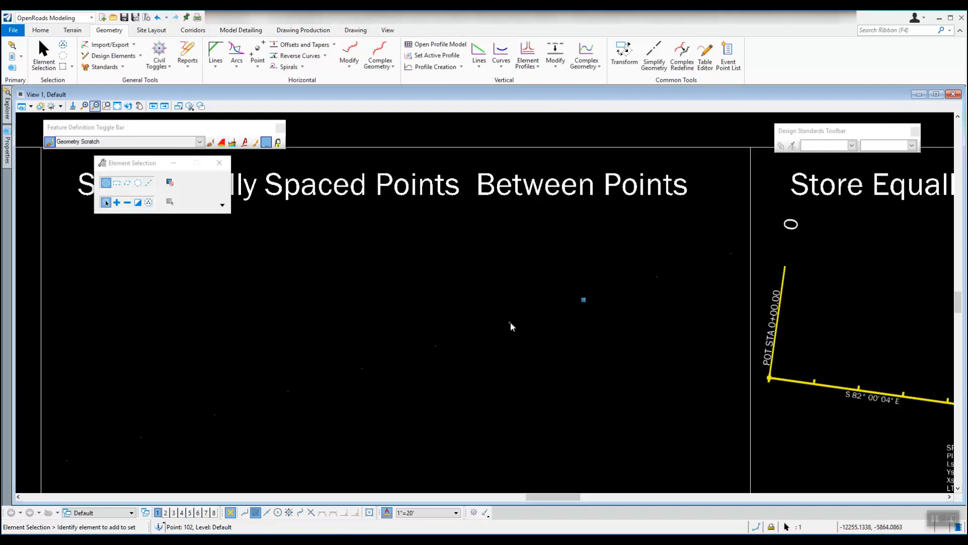
pyautogui.click(510, 323)
pyautogui.moveTo(436, 348)
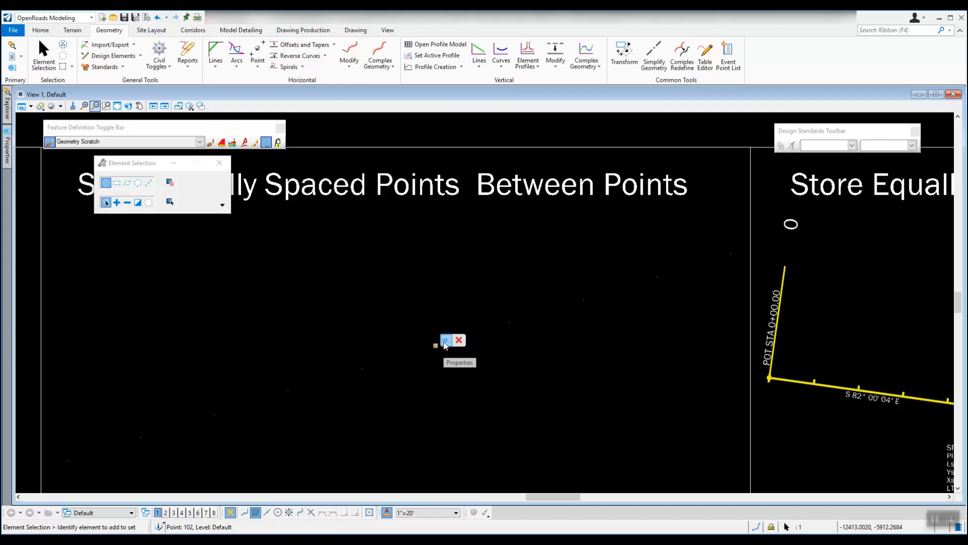
pyautogui.click(445, 344)
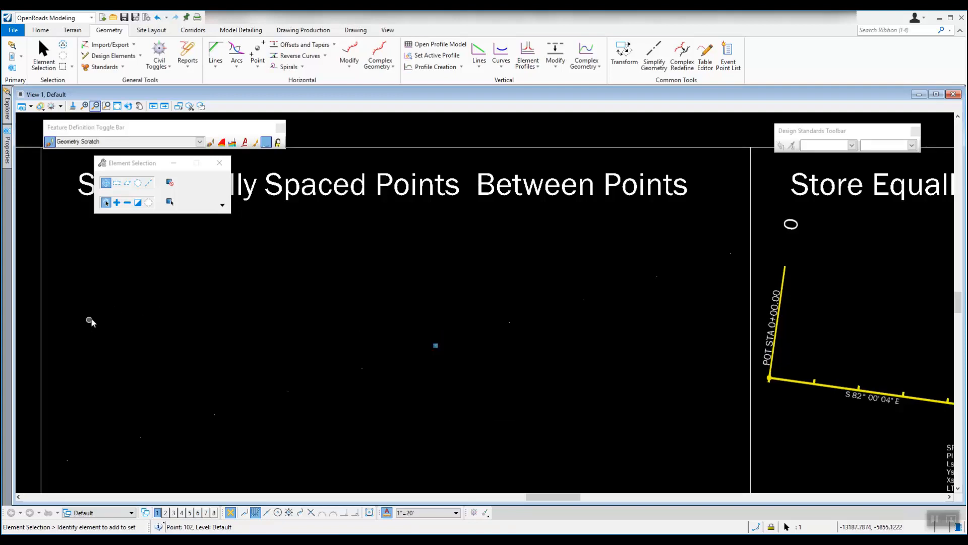
# - Select a point in the middle of the spaced row to compare it with the points in the Point cell, and clear the selection
pyautogui.scroll(-4, 189, 332)
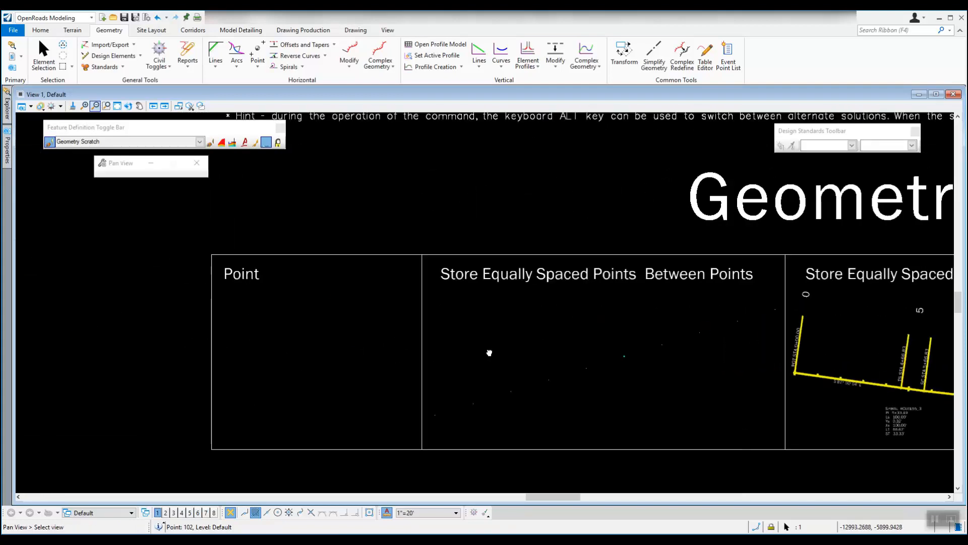
pyautogui.click(589, 368)
pyautogui.click(601, 366)
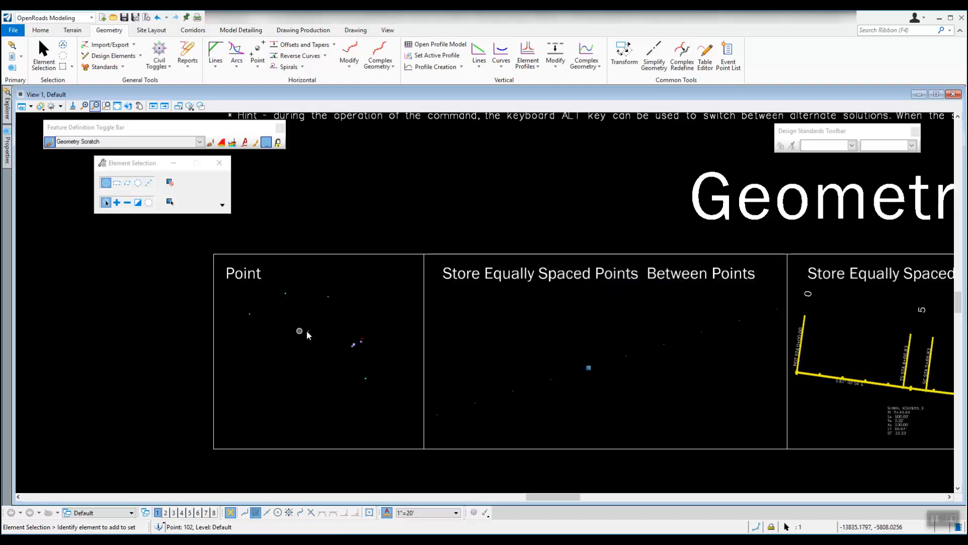
pyautogui.click(582, 412)
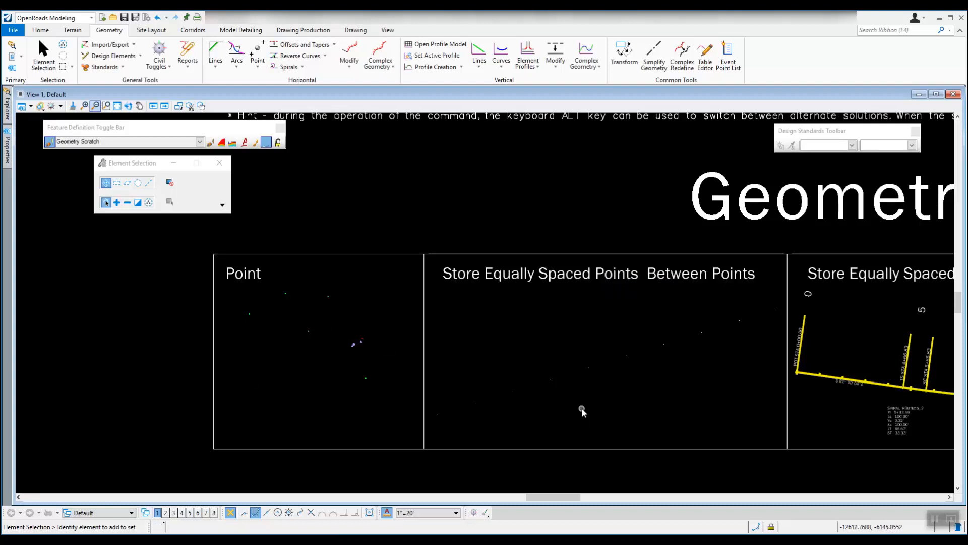
# - Assign the Benchmark feature definition from the Design Standards to the equally spaced points through the properties of the row's second point
pyautogui.click(477, 404)
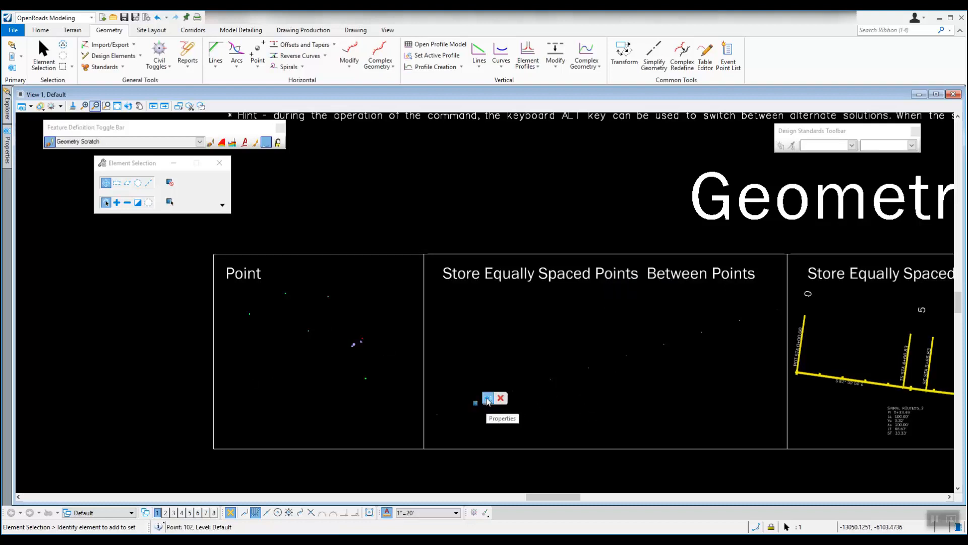
pyautogui.moveTo(486, 398)
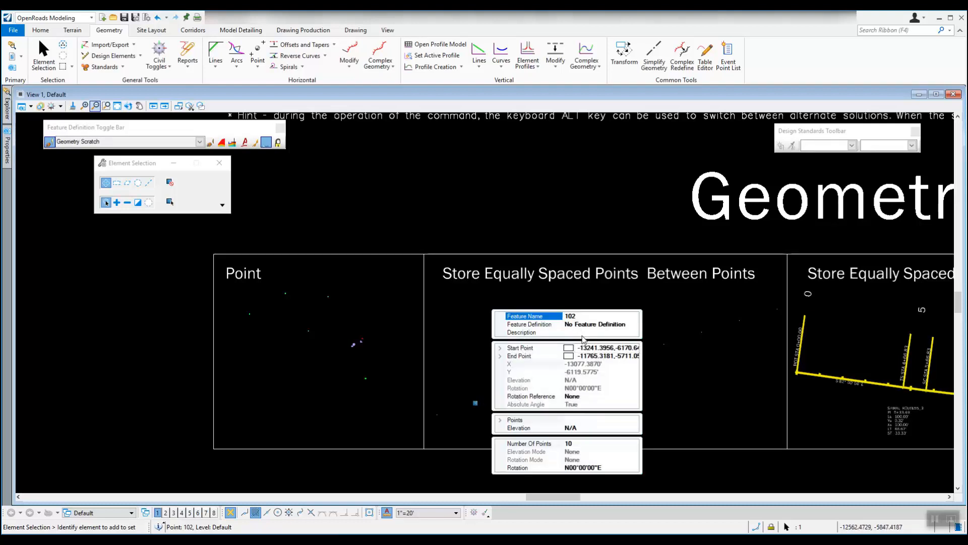
pyautogui.click(631, 325)
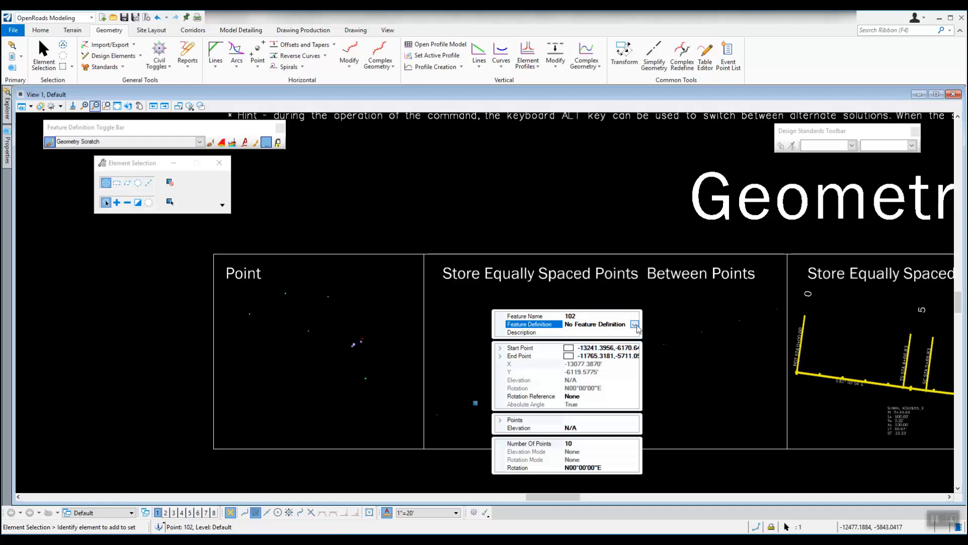
pyautogui.click(635, 325)
pyautogui.click(494, 342)
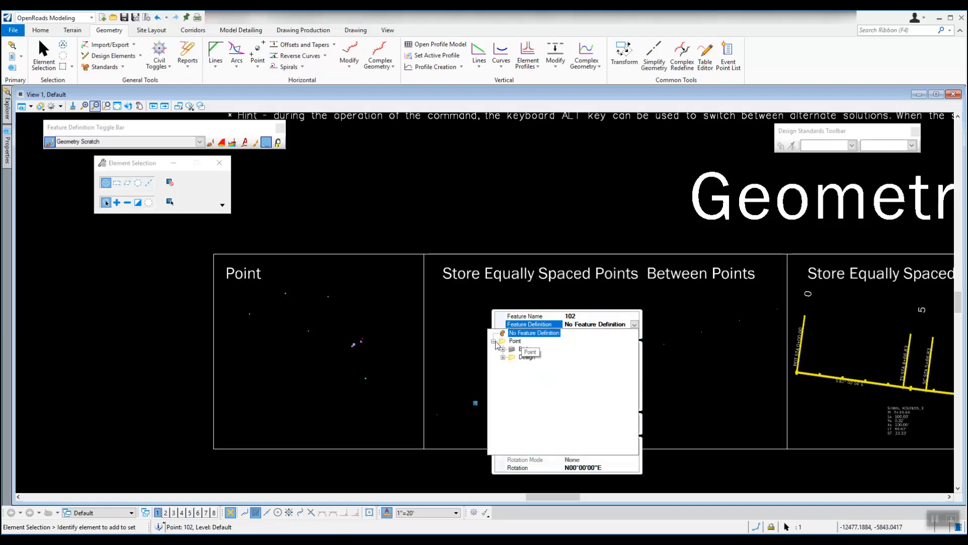
pyautogui.click(502, 357)
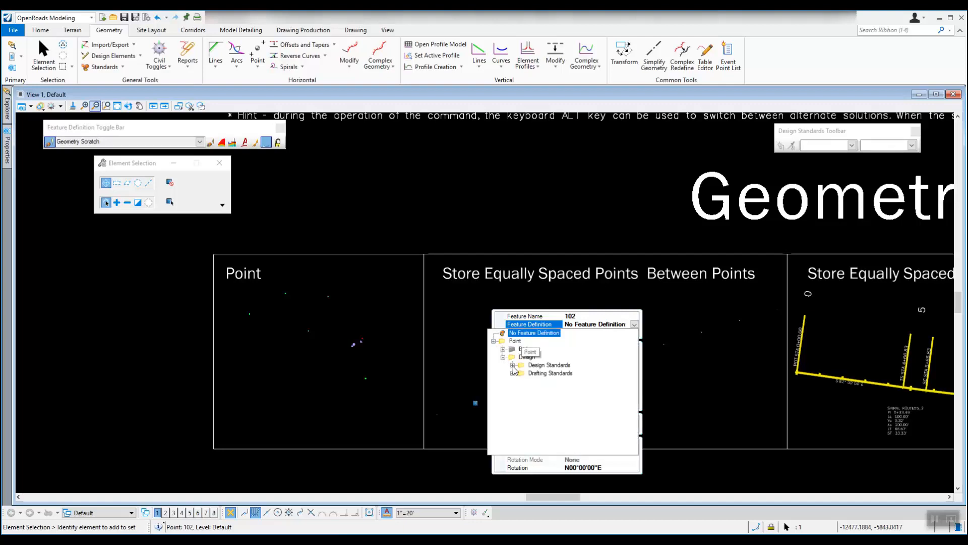
pyautogui.click(513, 365)
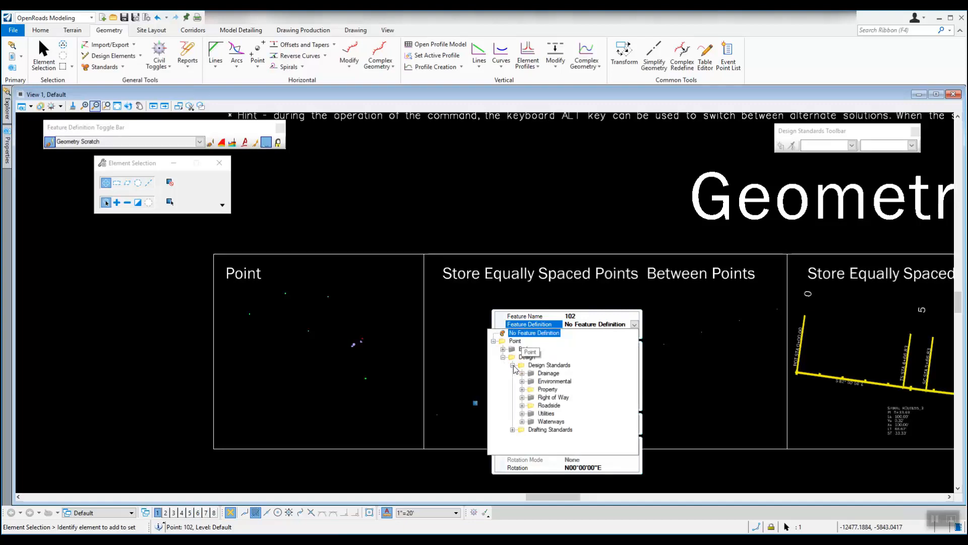
pyautogui.click(522, 406)
pyautogui.click(564, 414)
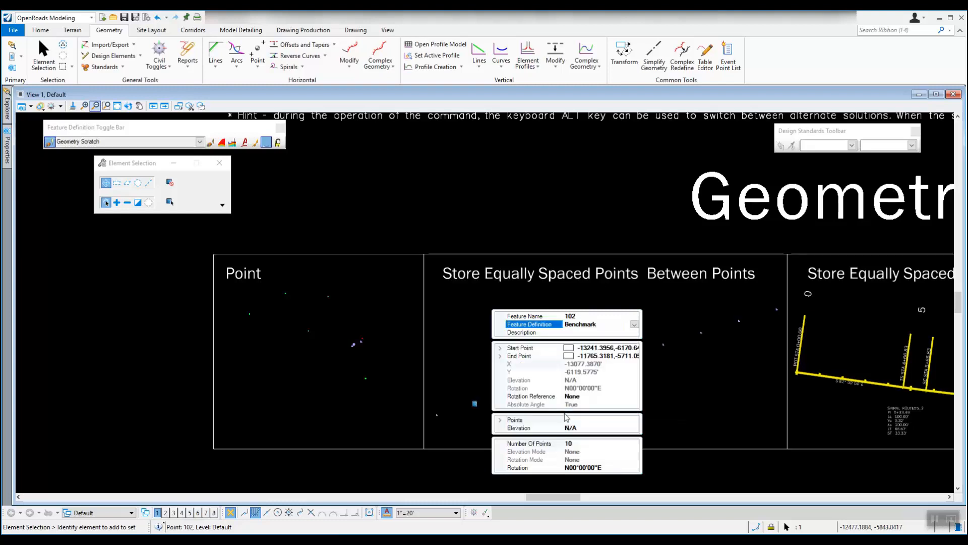
pyautogui.click(676, 347)
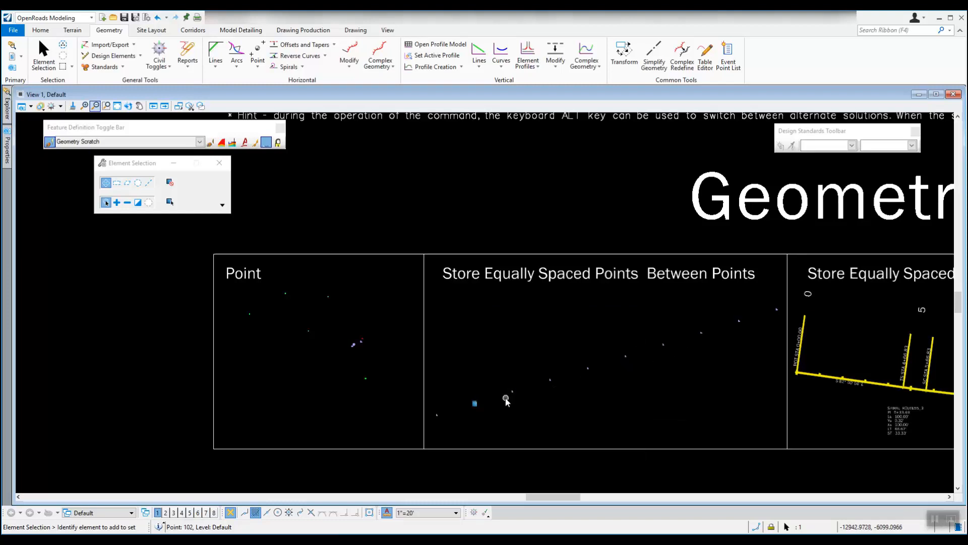
# - Set the Number Of Points to 5 in the properties of the equally spaced row
pyautogui.moveTo(475, 403)
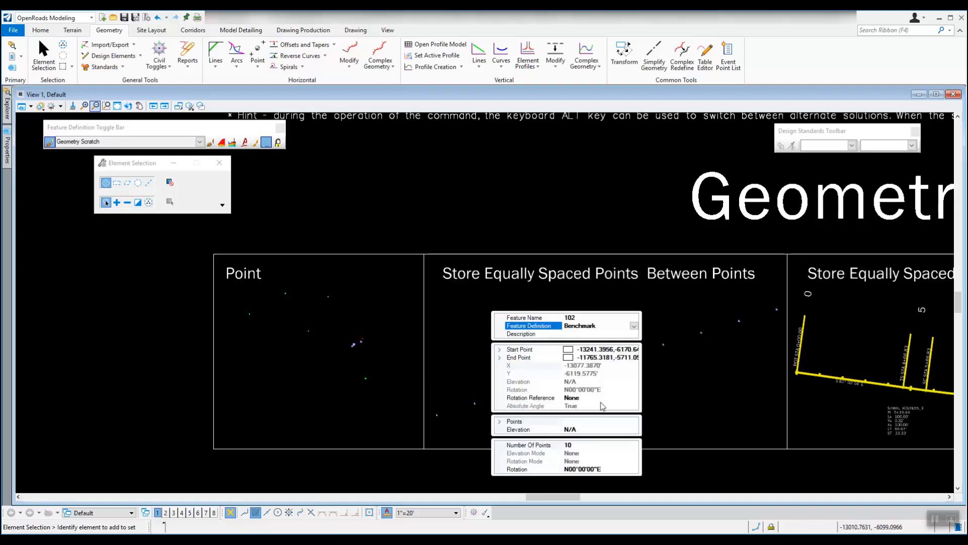
pyautogui.click(568, 446)
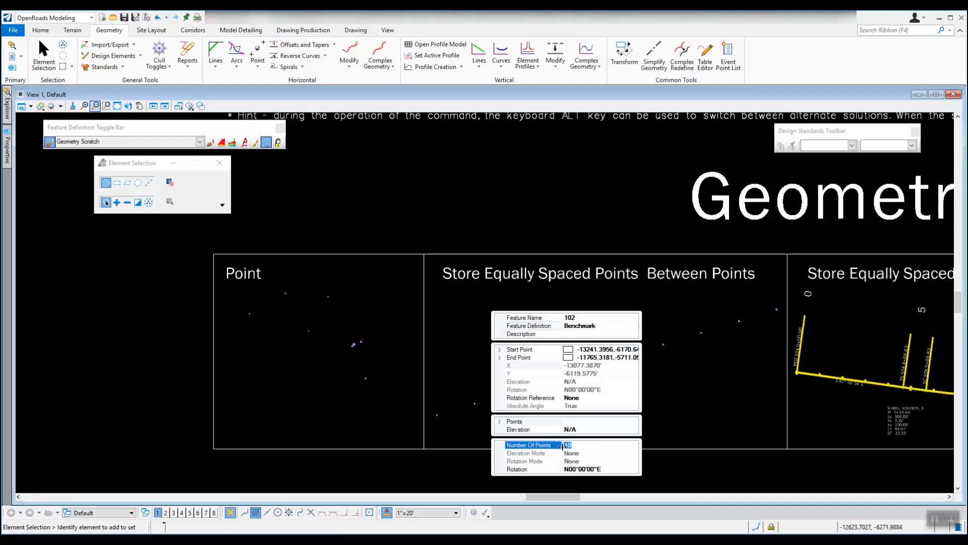
pyautogui.write('5')
pyautogui.press('Return')
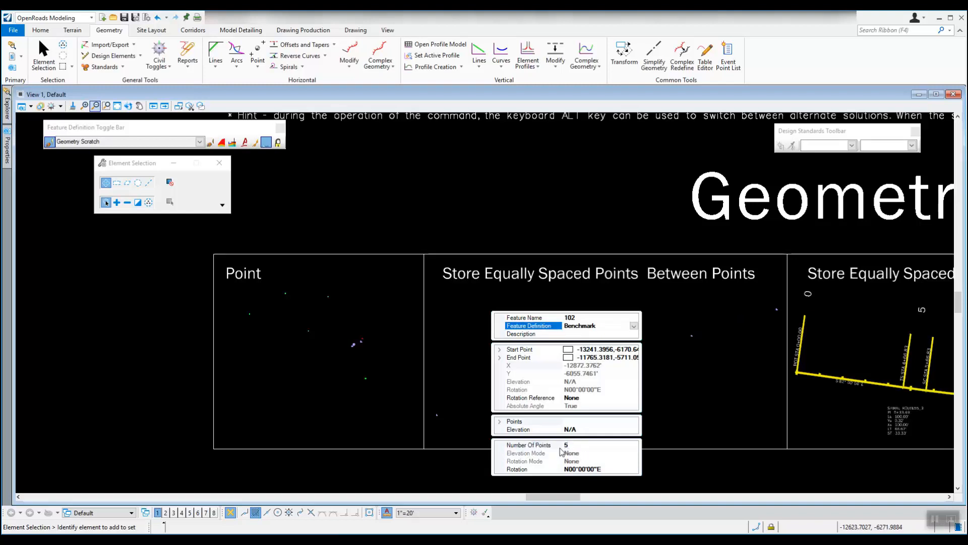